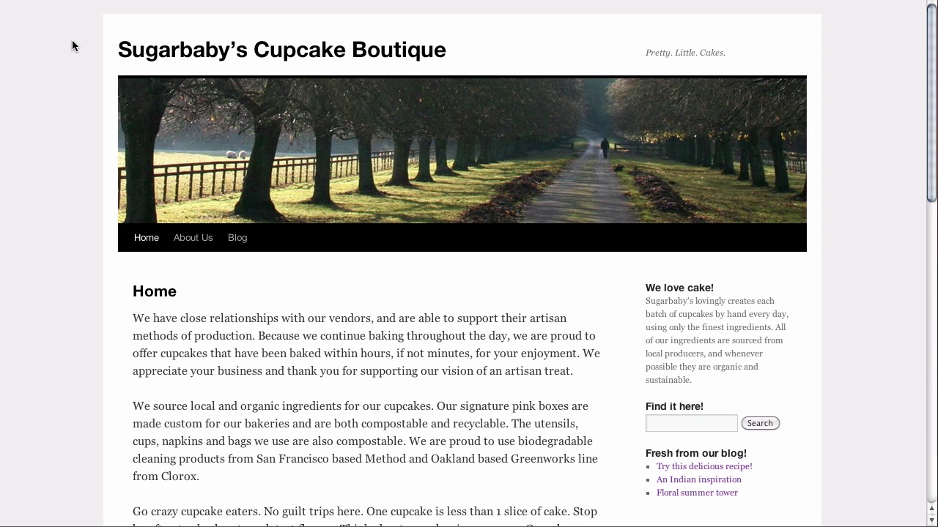
# Scroll the public Sugarbaby's Cupcake Boutique site, then go to the admin Dashboard
pyautogui.moveTo(924, 119); pyautogui.dragTo(913, 96)
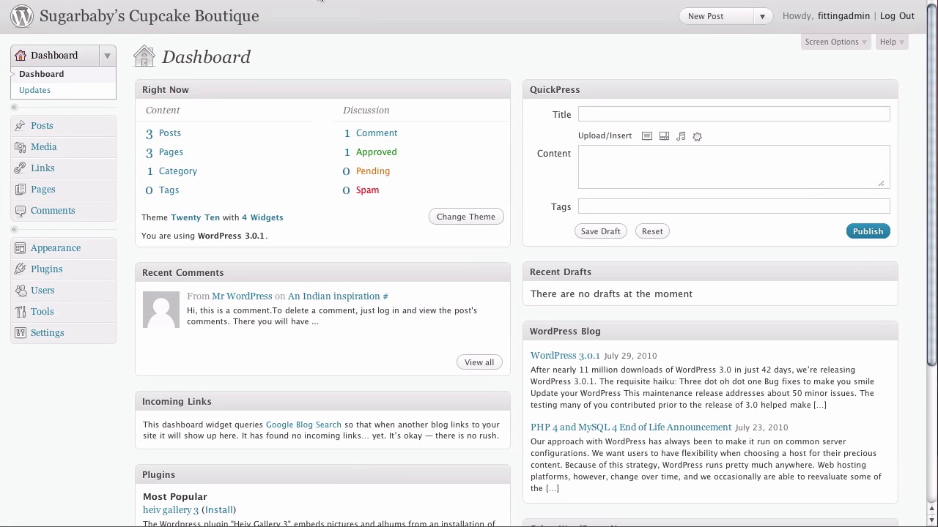
# Open the Custom Header settings under Appearance > Header
pyautogui.click(107, 55)
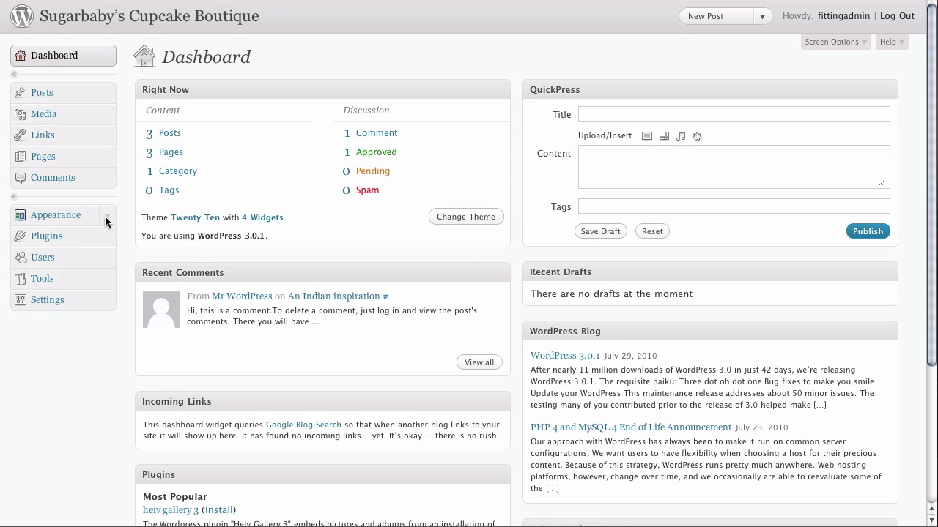
pyautogui.click(106, 218)
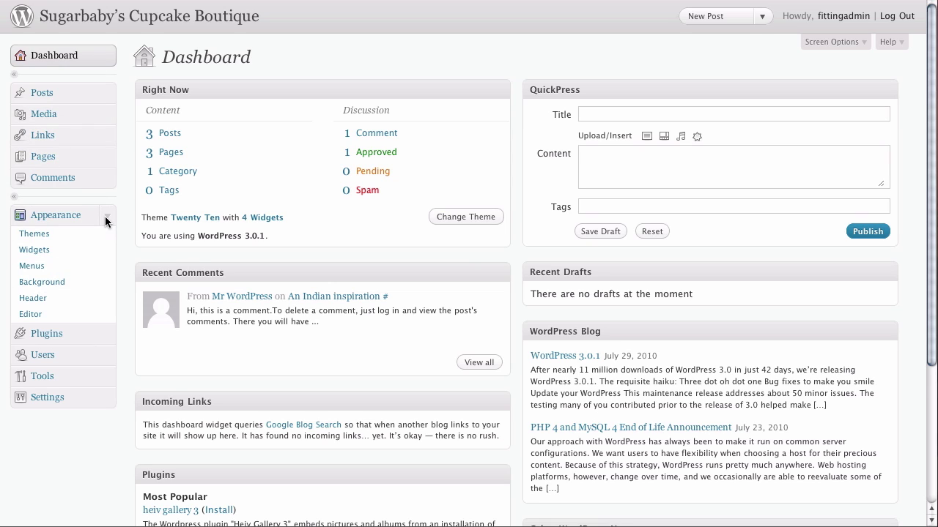
pyautogui.click(35, 299)
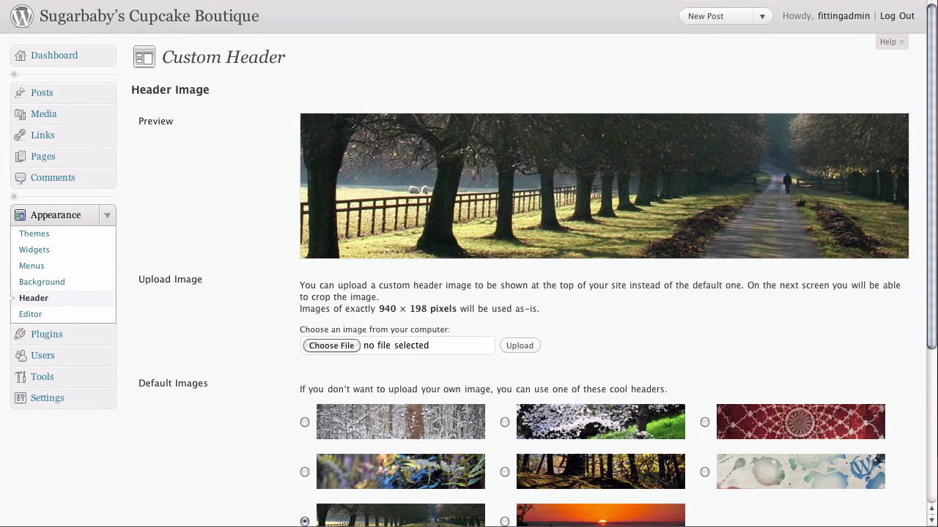
# Review the Upload Image section and its required 940 × 198 pixel header size
pyautogui.moveTo(933, 64); pyautogui.dragTo(934, 108)
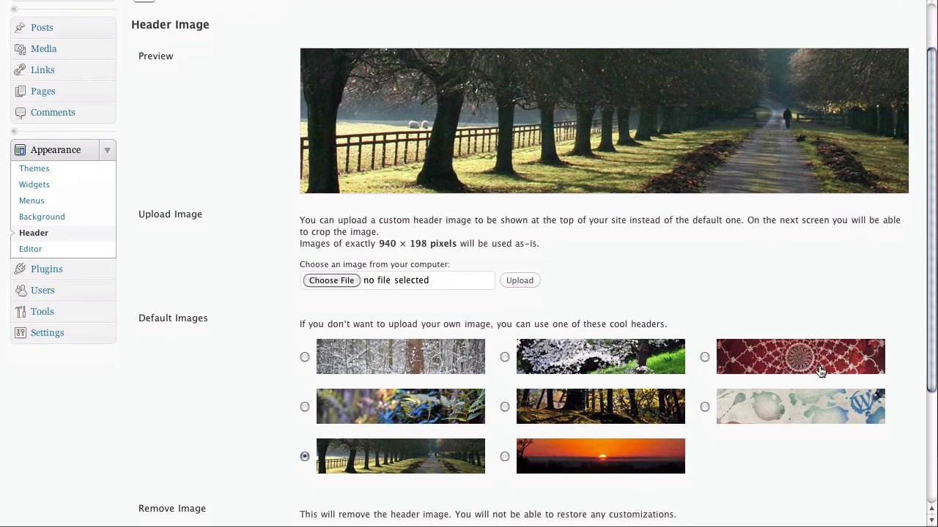
pyautogui.scroll(-1, 720, 288)
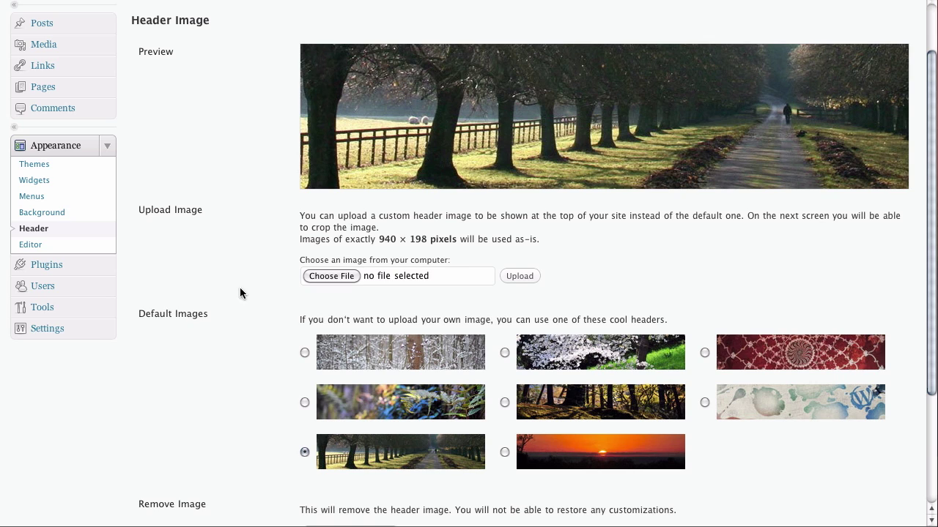
pyautogui.tripleClick(190, 213)
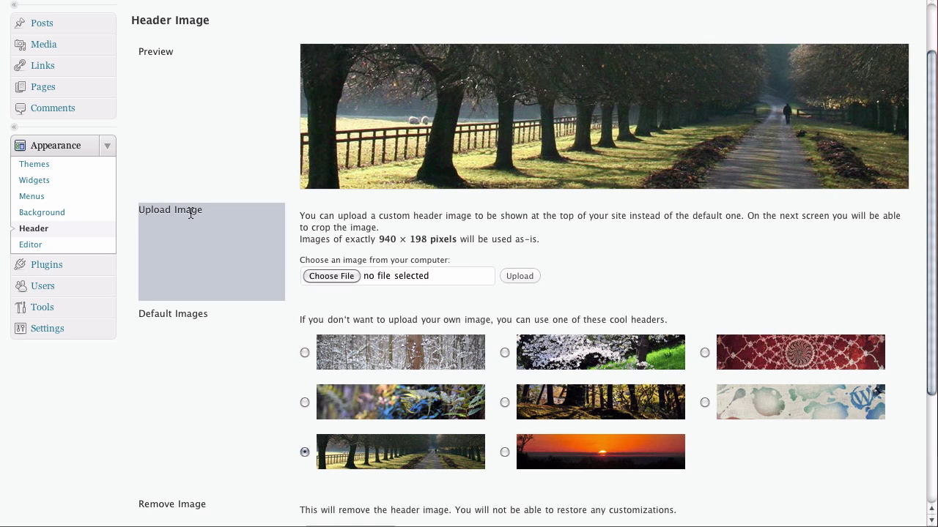
pyautogui.click(233, 331)
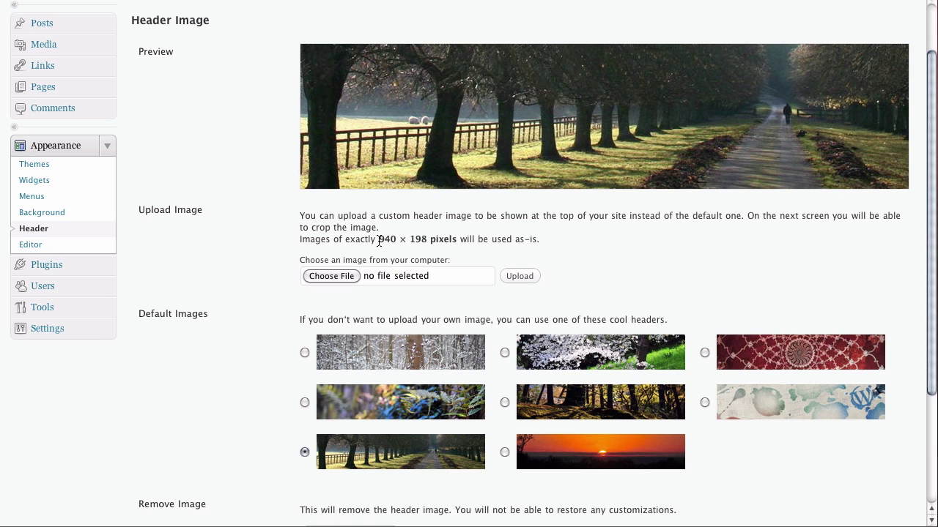
pyautogui.moveTo(379, 242); pyautogui.dragTo(428, 248)
pyautogui.click(564, 253)
# Upload the Header.jpg cupcake photo into Picnik's editor
pyautogui.click(256, 2)
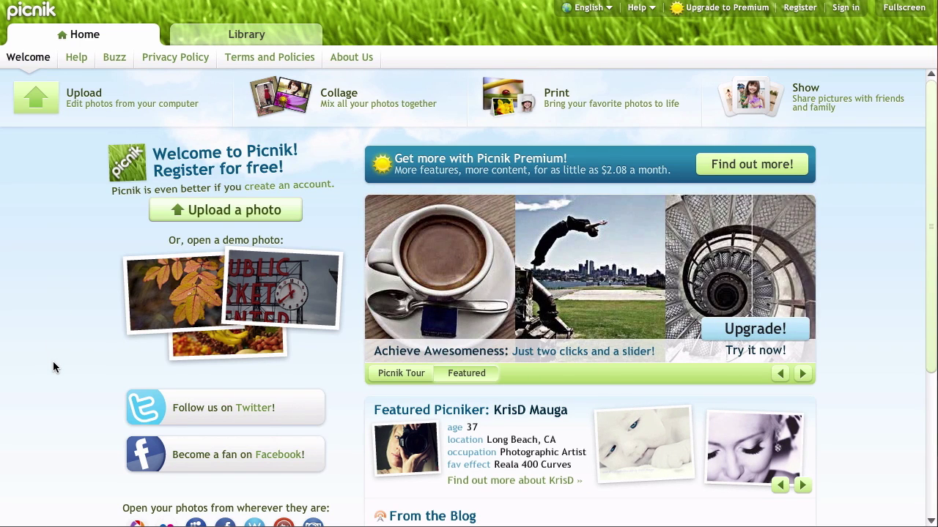
pyautogui.click(206, 211)
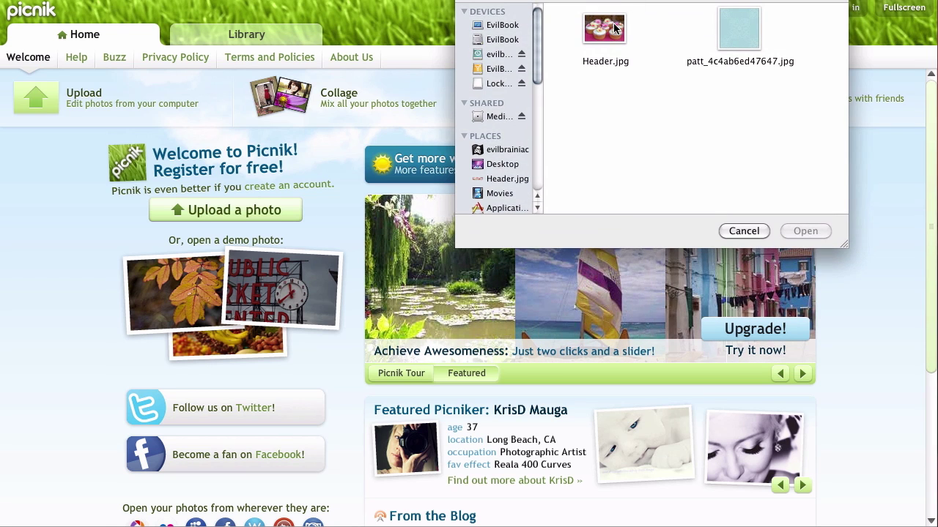
pyautogui.click(614, 28)
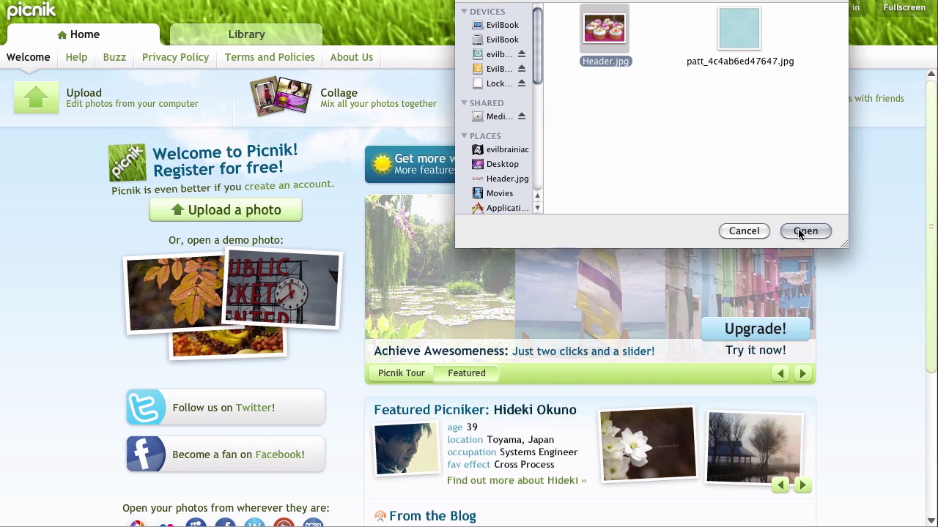
pyautogui.click(802, 232)
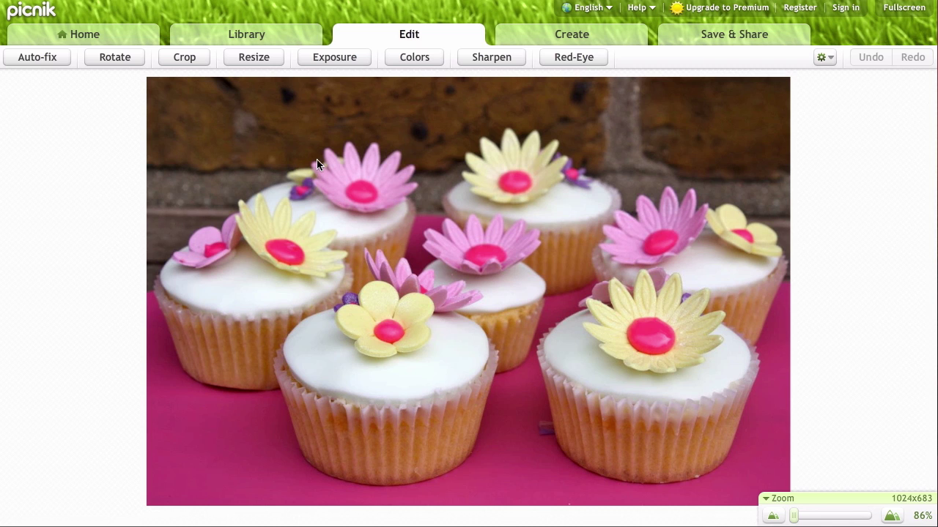
# Start a crop and set its actual size to 940 × 198
pyautogui.click(184, 59)
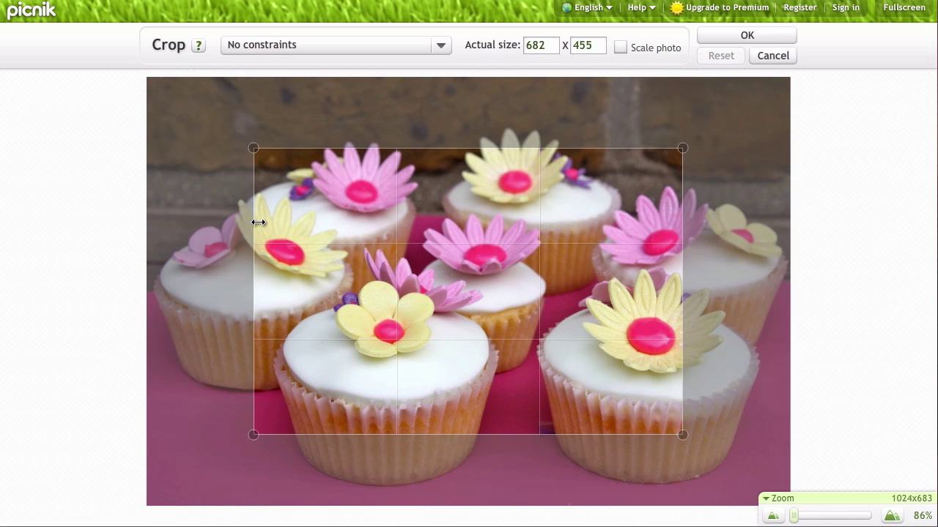
pyautogui.moveTo(249, 142); pyautogui.dragTo(158, 212)
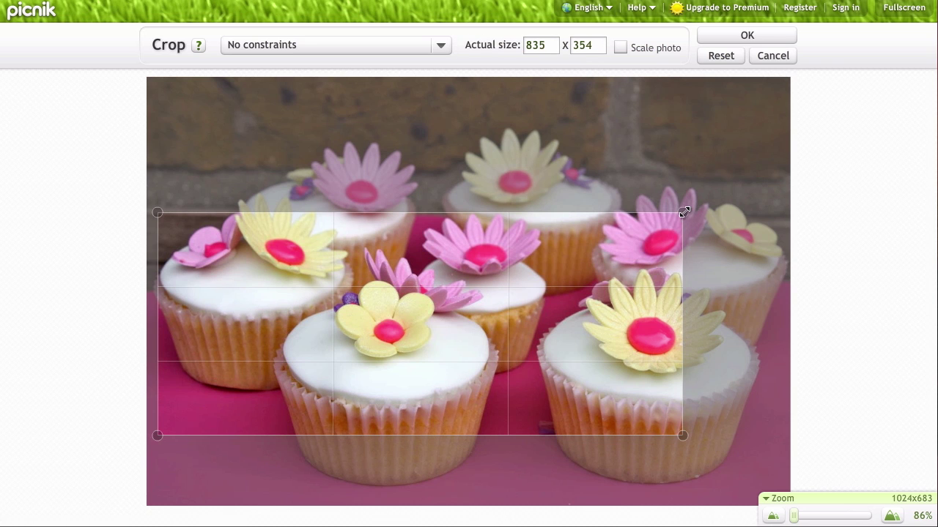
pyautogui.moveTo(682, 213); pyautogui.dragTo(758, 257)
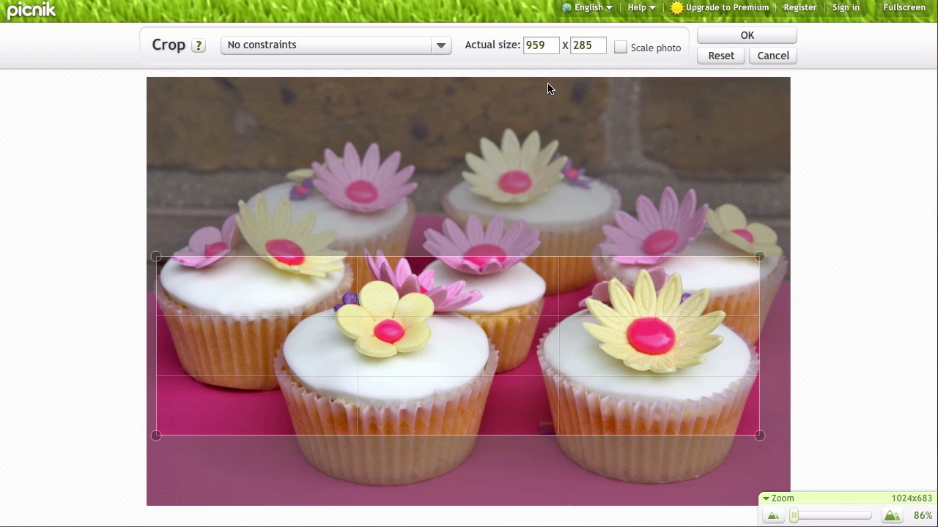
pyautogui.moveTo(548, 50); pyautogui.dragTo(522, 45)
pyautogui.write('940')
pyautogui.press('Tab')
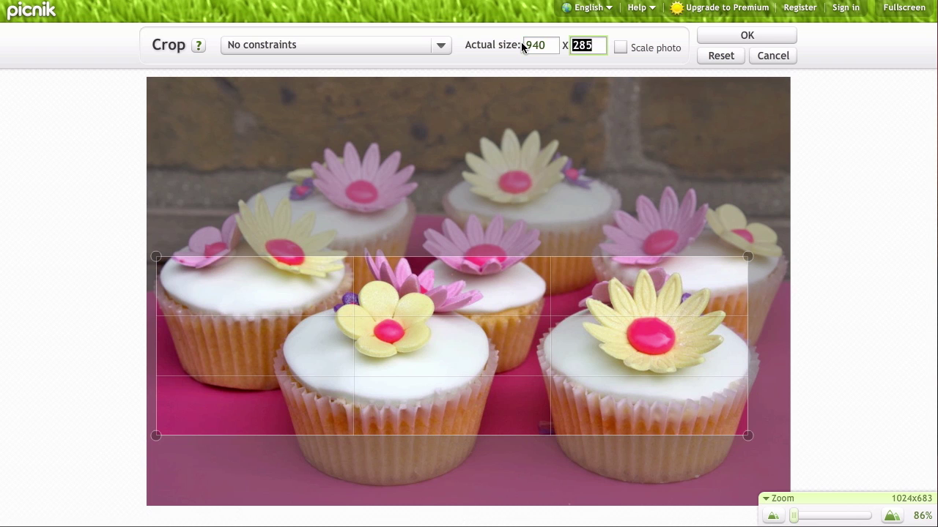
pyautogui.write('198')
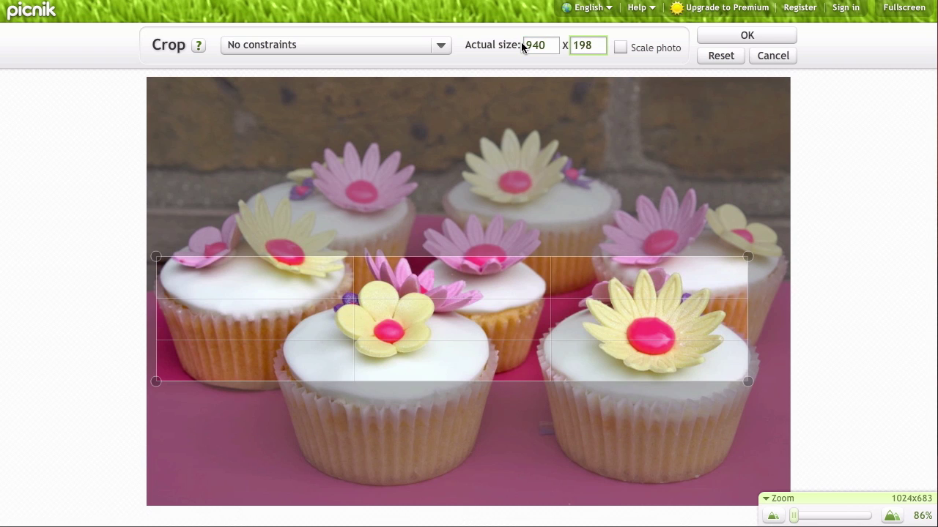
# Position the crop box over the cupcake tops and apply the crop
pyautogui.moveTo(538, 310); pyautogui.dragTo(555, 285)
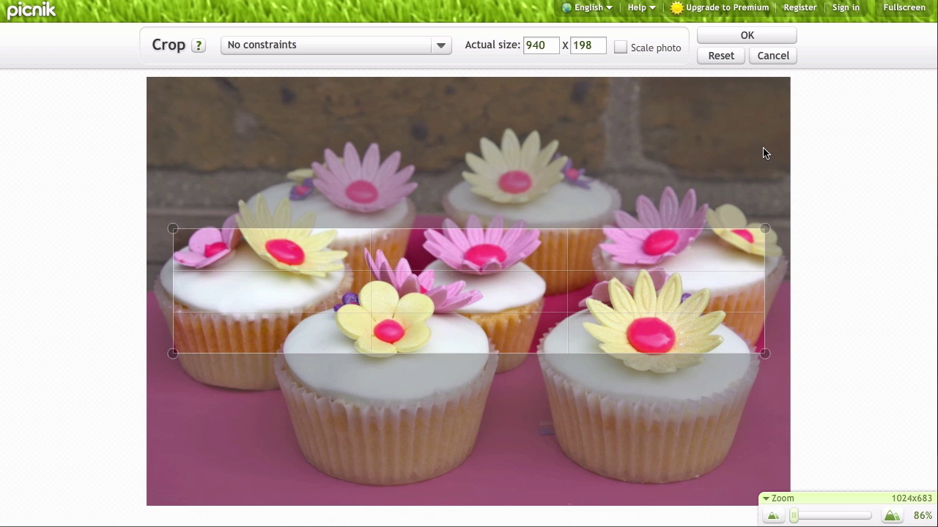
pyautogui.moveTo(678, 274); pyautogui.dragTo(685, 264)
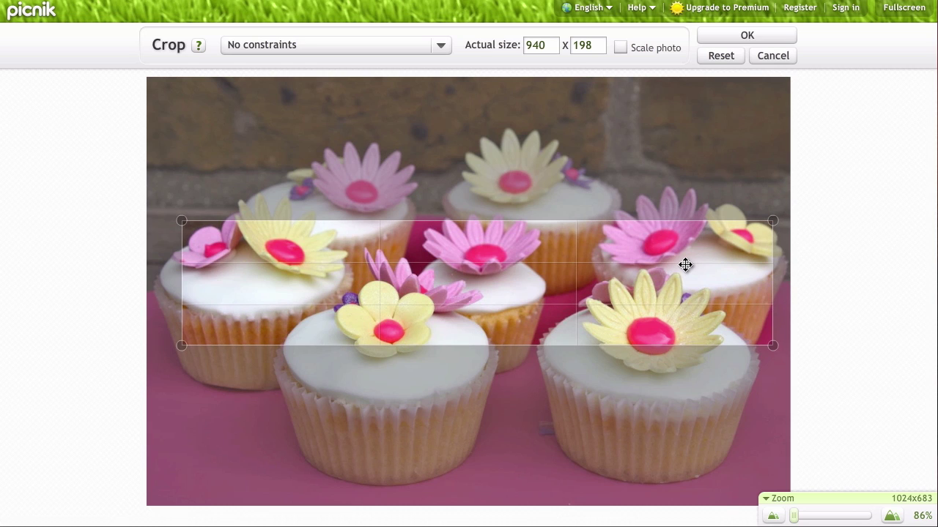
pyautogui.click(744, 35)
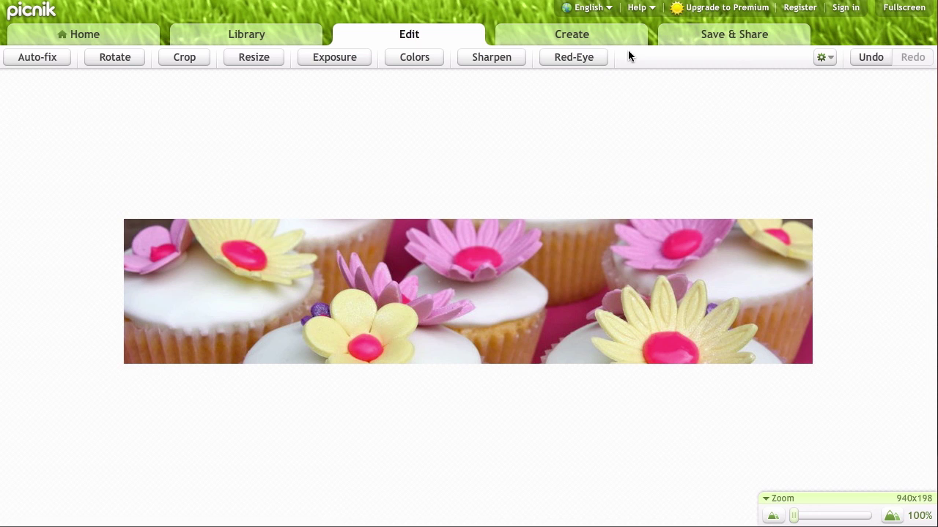
# Save the cropped strip to the computer as Header.jpg, replacing the existing file
pyautogui.click(591, 38)
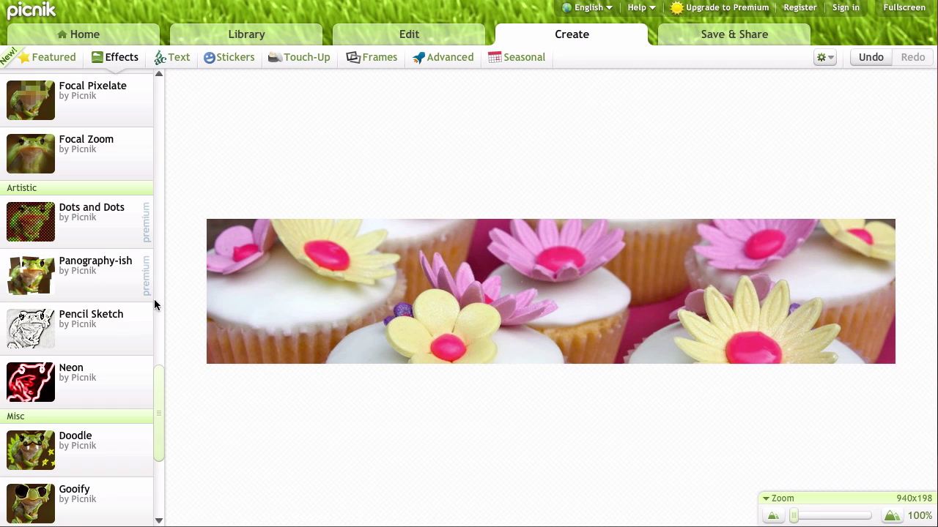
pyautogui.moveTo(157, 438); pyautogui.dragTo(218, 215)
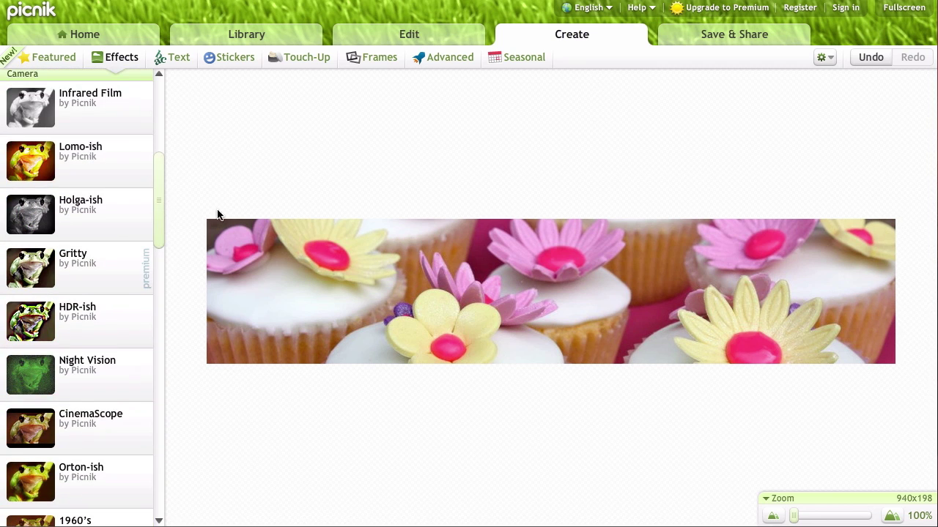
pyautogui.click(760, 34)
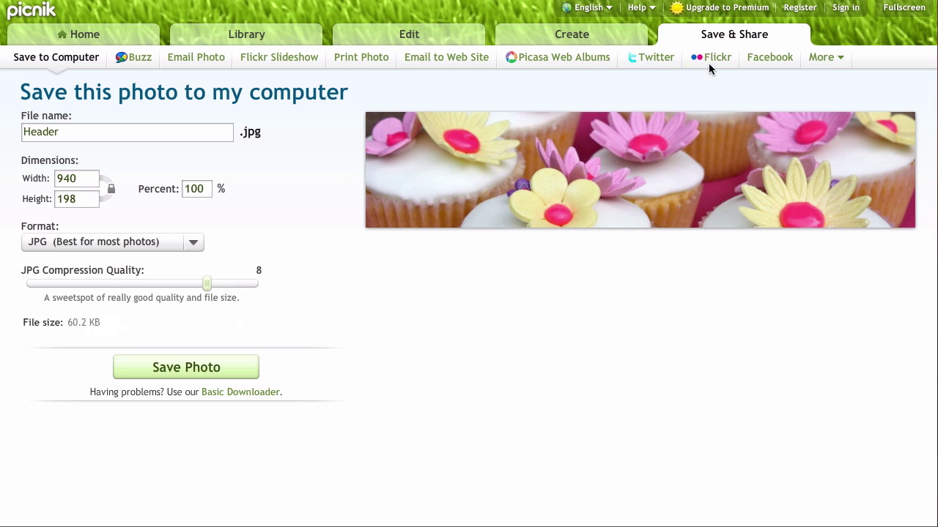
pyautogui.click(162, 370)
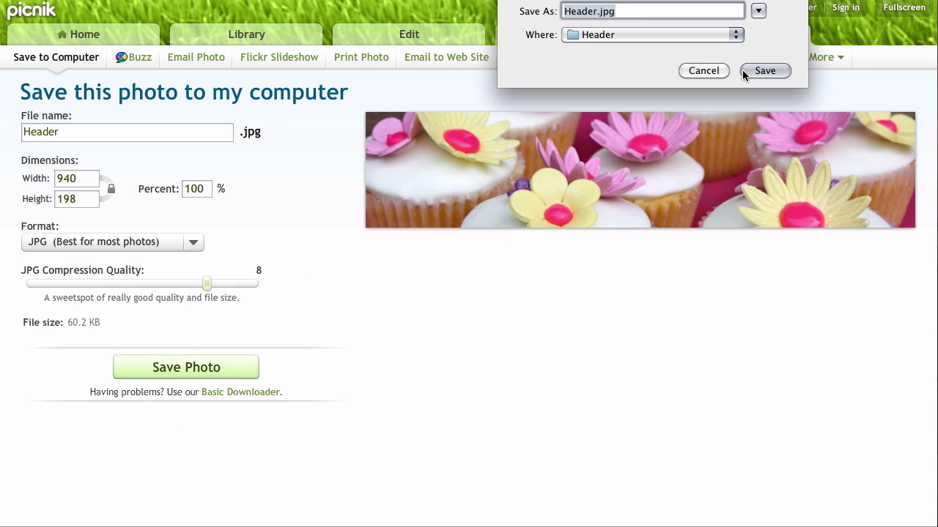
pyautogui.click(765, 70)
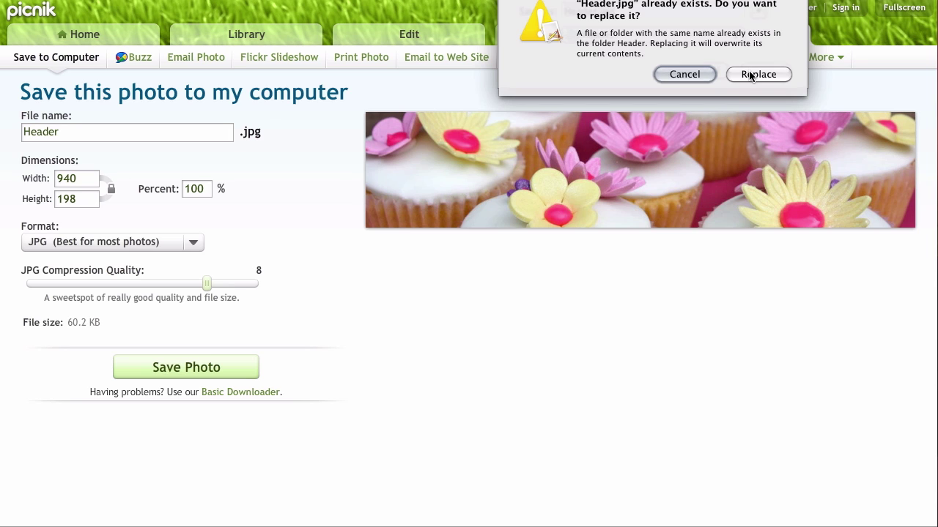
pyautogui.click(757, 74)
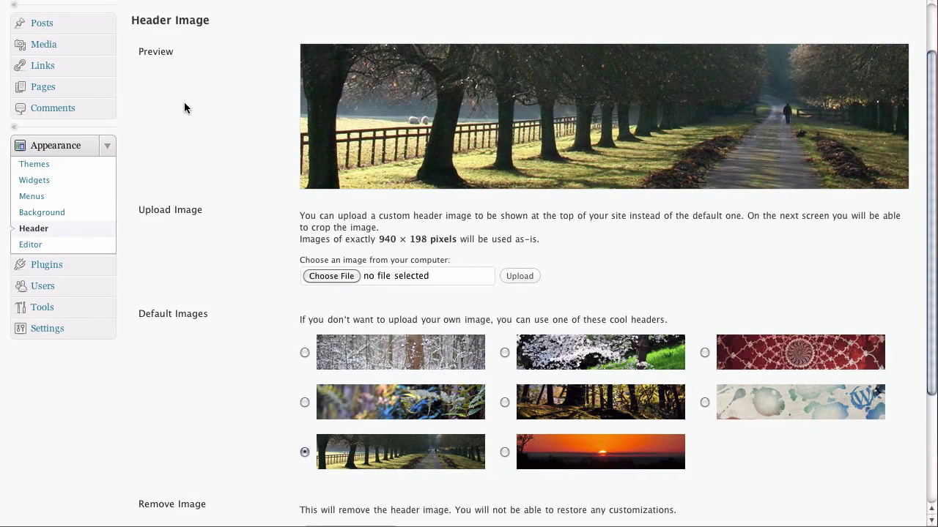
# Choose Header.jpg and upload it as the new site header image
pyautogui.click(327, 276)
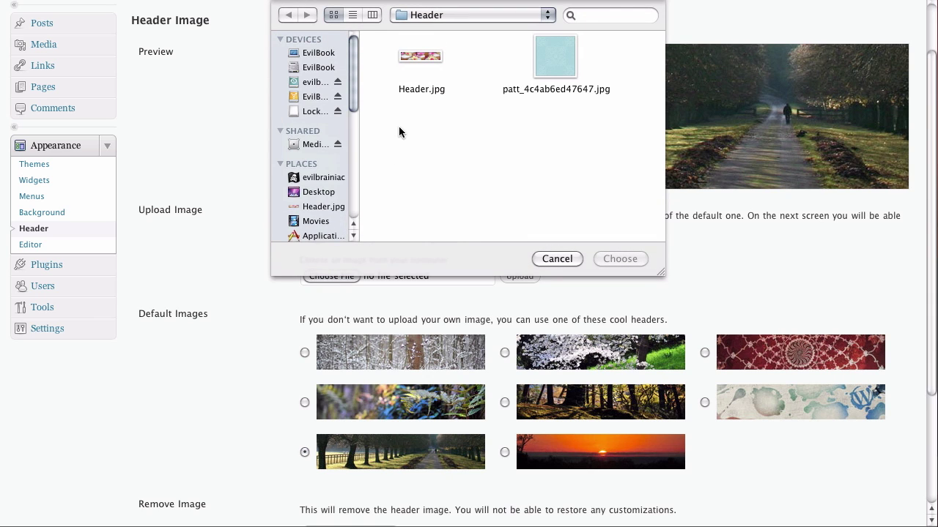
pyautogui.click(410, 58)
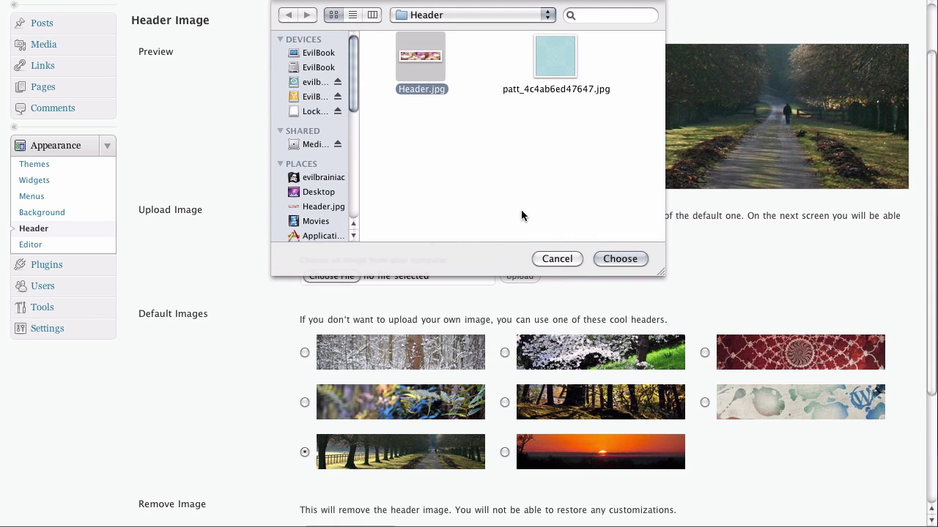
pyautogui.click(633, 260)
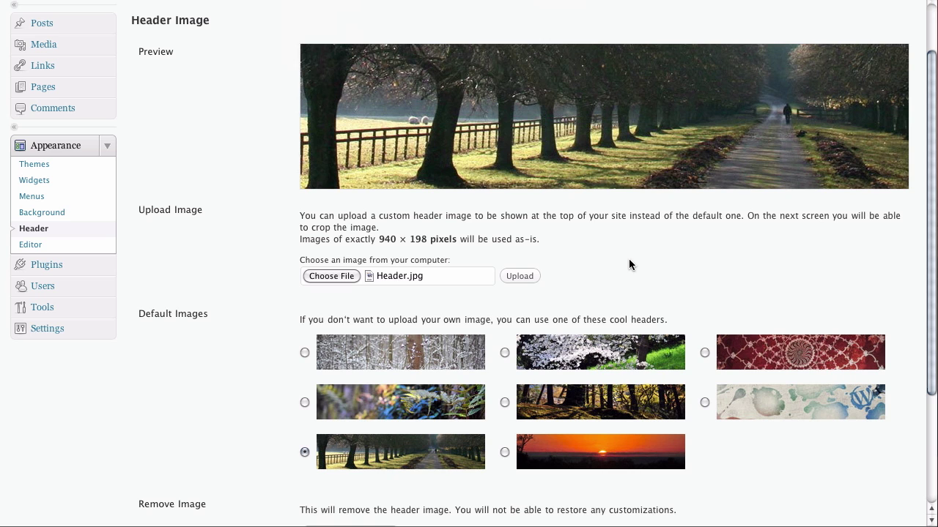
pyautogui.click(520, 276)
pyautogui.moveTo(934, 170)
pyautogui.mouseDown()
pyautogui.moveTo(935, 213)
pyautogui.moveTo(935, 170)
pyautogui.mouseUp()
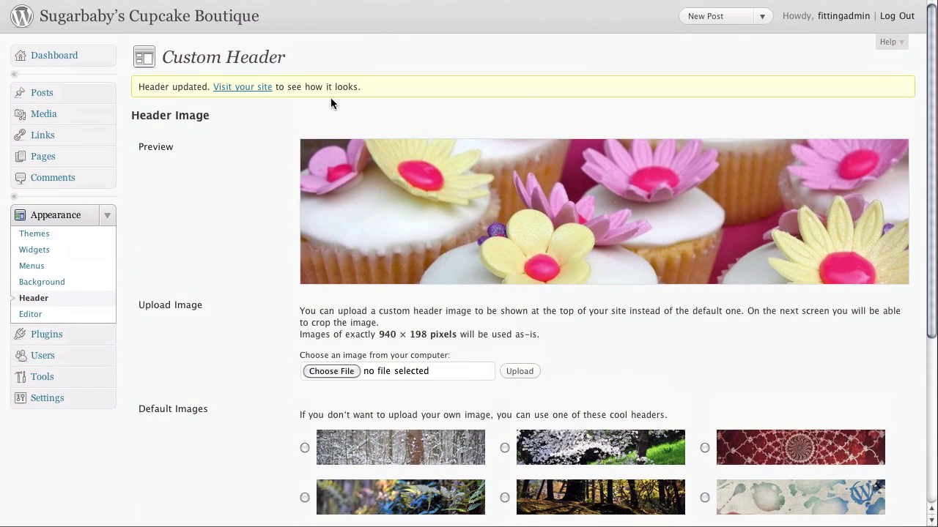
pyautogui.click(231, 88)
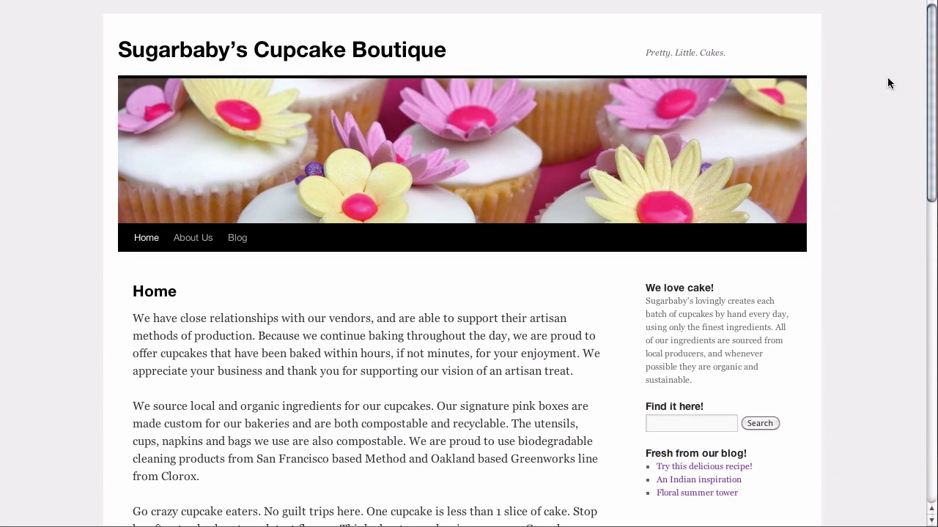
pyautogui.moveTo(928, 58); pyautogui.dragTo(929, 37)
pyautogui.moveTo(929, 41); pyautogui.dragTo(914, 1)
pyautogui.moveTo(930, 134); pyautogui.dragTo(932, 106)
pyautogui.hotkey('alt', 'Left')
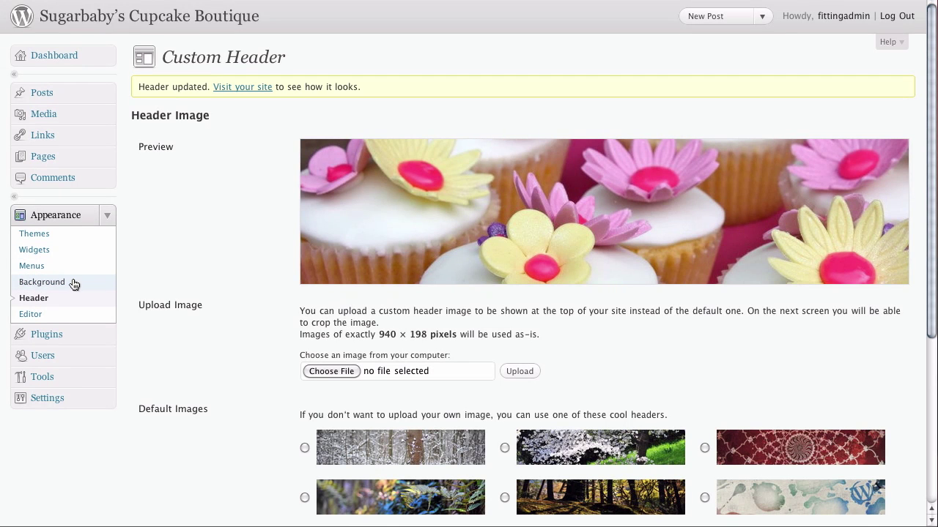
# Open Appearance > Background and bring up its colour picker
pyautogui.click(49, 285)
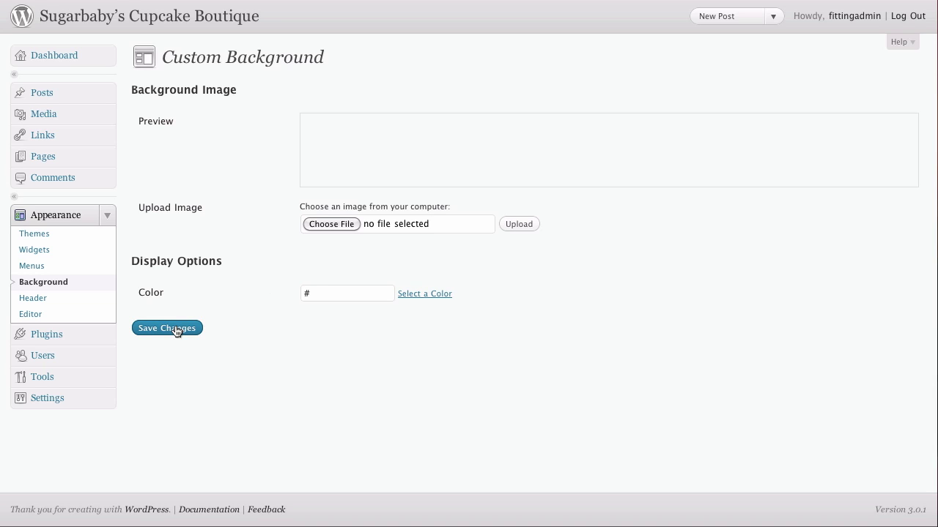
pyautogui.click(419, 298)
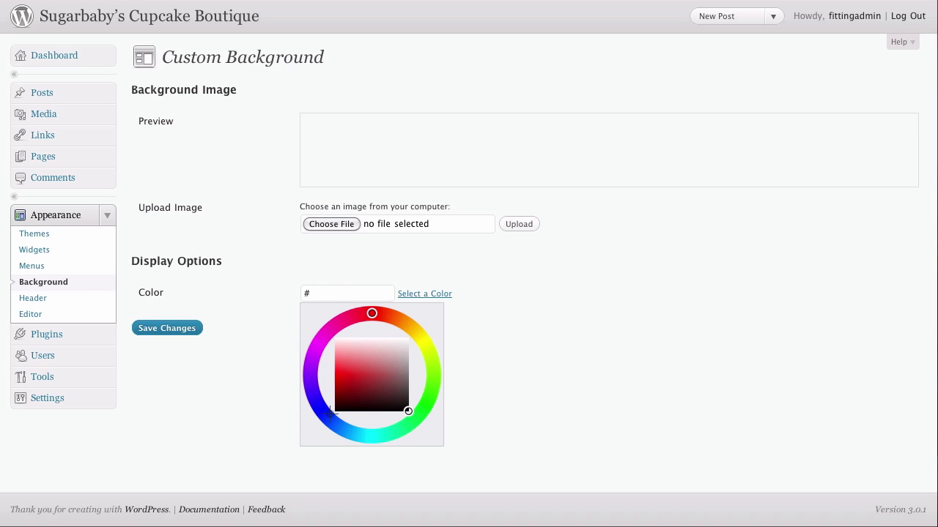
# Set the background to light blue #b0e0f3, save, and view the public site
pyautogui.moveTo(335, 415); pyautogui.dragTo(354, 429)
pyautogui.click(353, 382)
pyautogui.moveTo(353, 383)
pyautogui.mouseDown()
pyautogui.moveTo(352, 368)
pyautogui.moveTo(367, 366)
pyautogui.moveTo(349, 360)
pyautogui.moveTo(355, 351)
pyautogui.mouseUp()
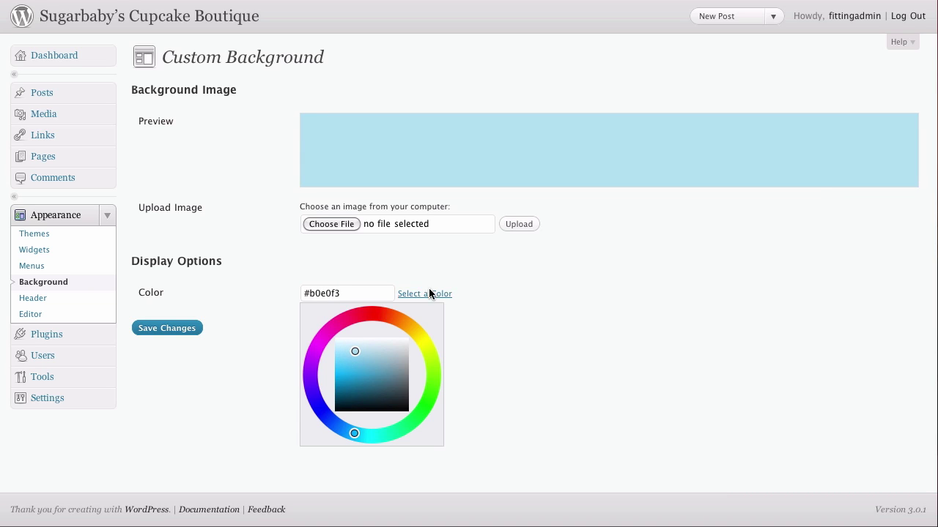
pyautogui.click(183, 327)
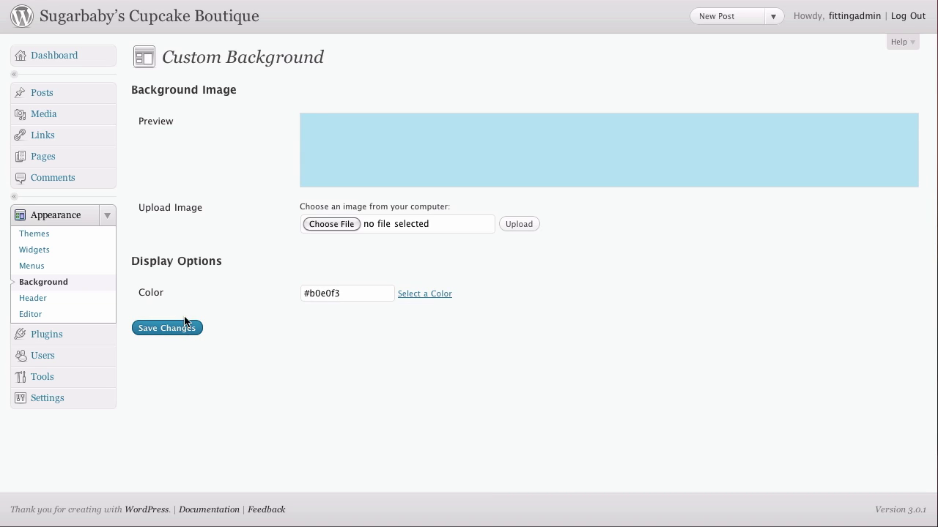
pyautogui.click(208, 19)
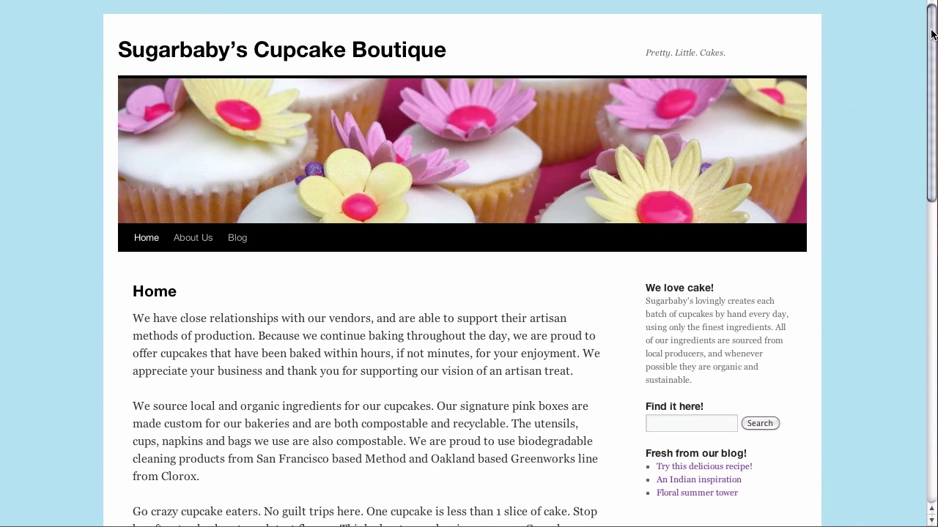
# Return to the Custom Background page and highlight its background image upload section
pyautogui.scroll(-2, 932, 36)
pyautogui.scroll(2, 932, 36)
pyautogui.press('super+Left')
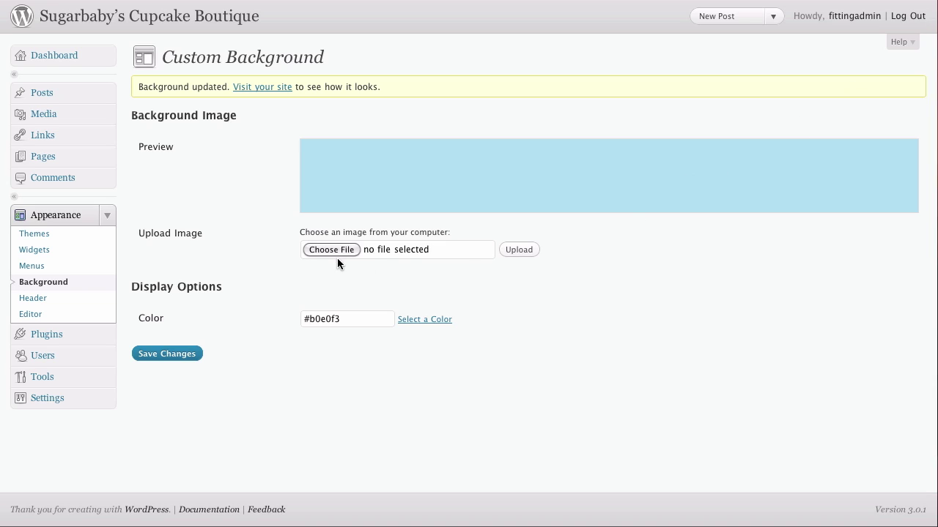
pyautogui.moveTo(211, 233); pyautogui.dragTo(138, 235)
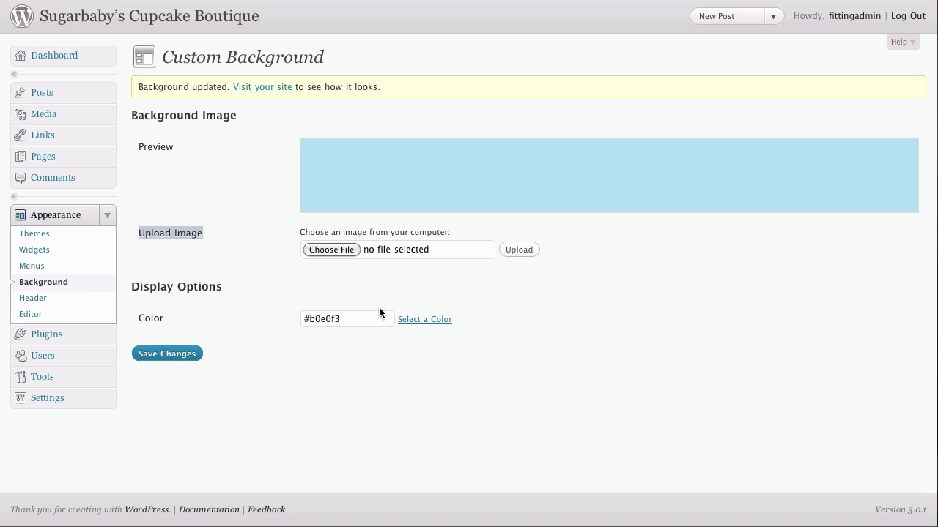
pyautogui.click(242, 240)
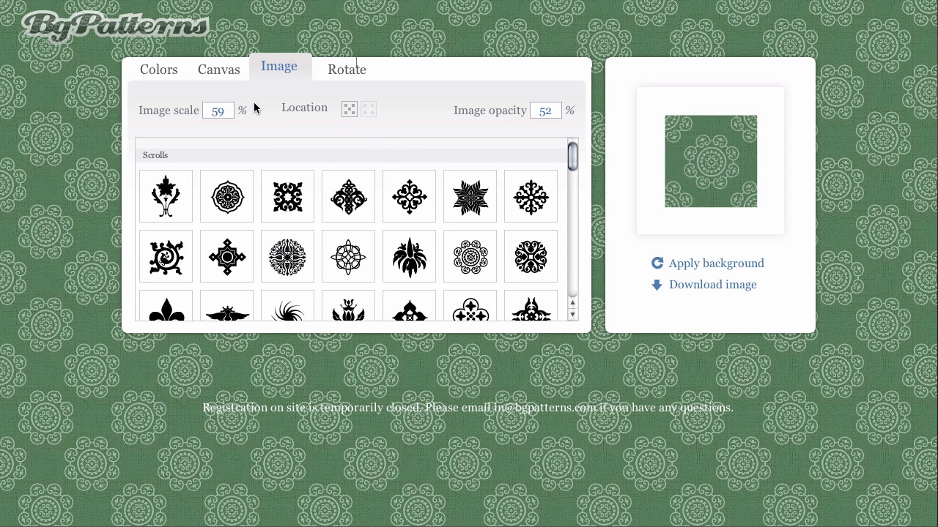
# Pick the ornate flower design and preview it as the page background
pyautogui.scroll(-3, 570, 169)
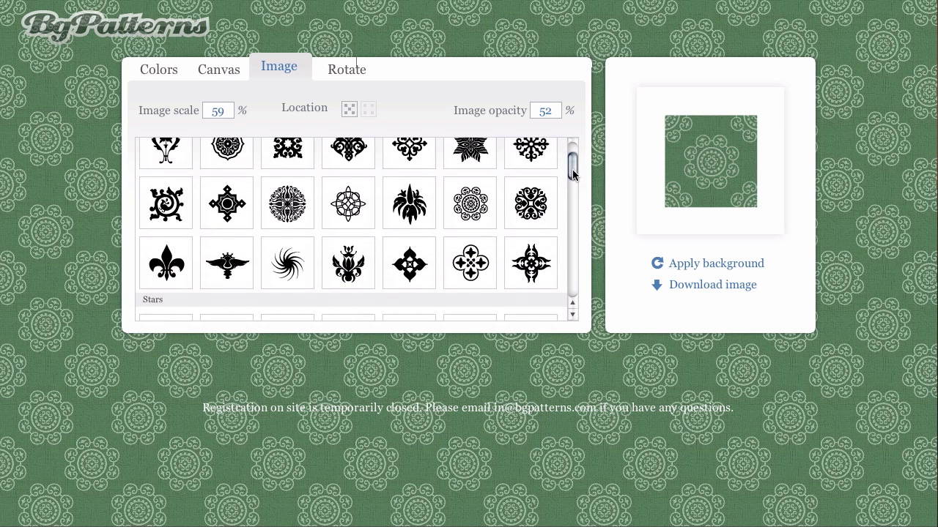
pyautogui.moveTo(575, 189); pyautogui.dragTo(576, 218)
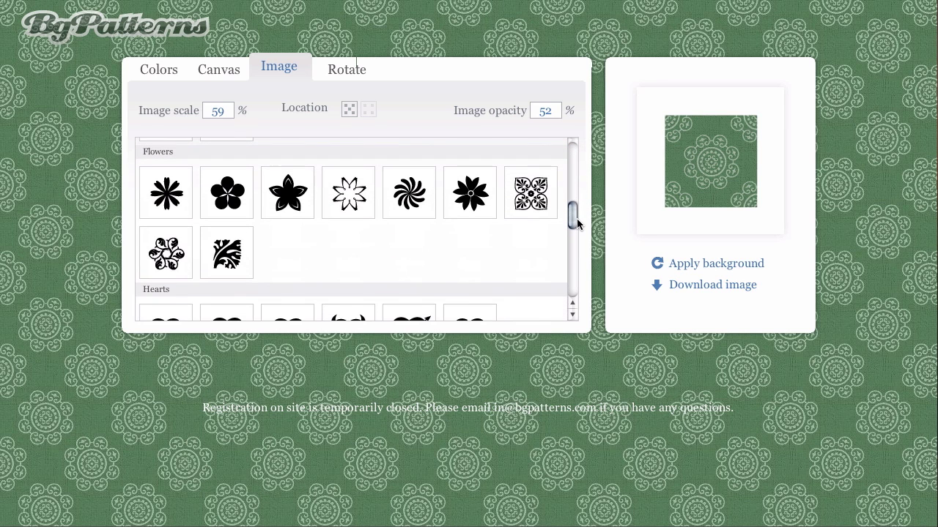
pyautogui.click(546, 201)
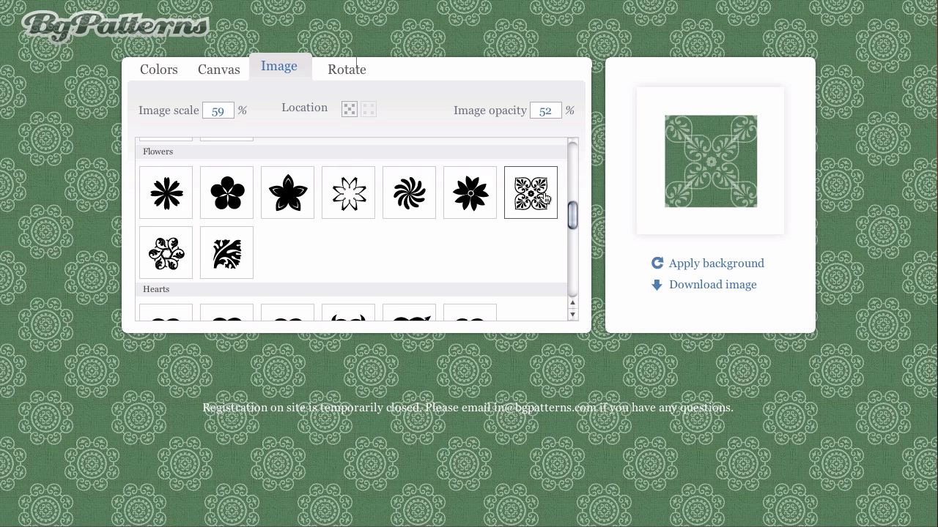
pyautogui.click(671, 266)
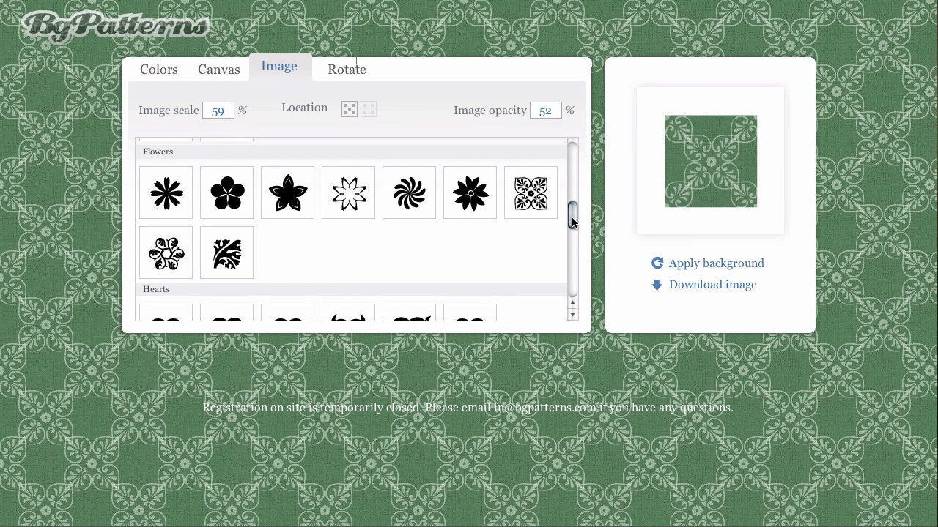
pyautogui.scroll(1, 570, 196)
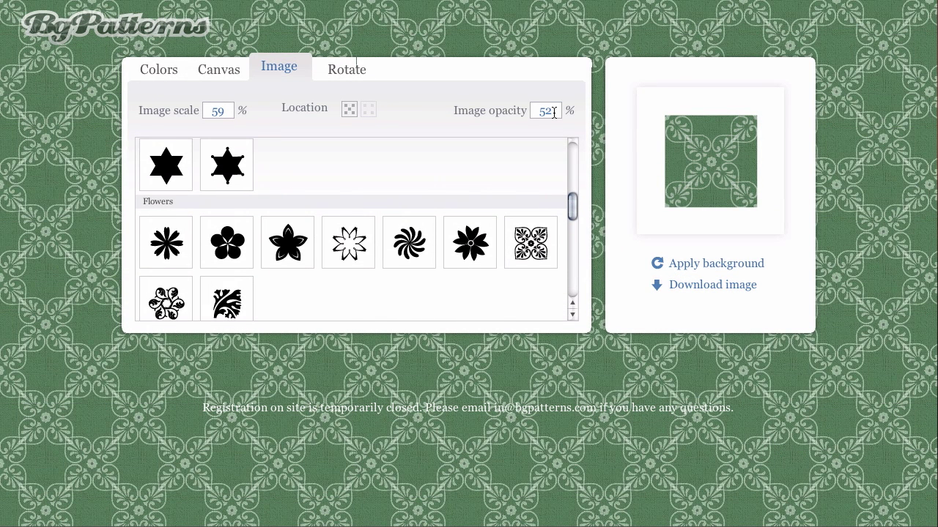
# Set the image scale to 50% and apply the pattern as the background
pyautogui.doubleClick(214, 112)
pyautogui.click(205, 111)
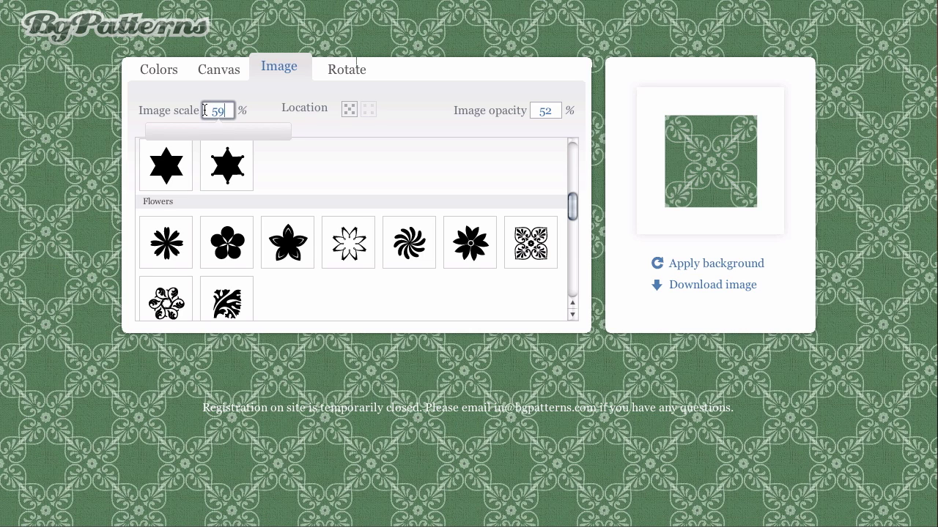
pyautogui.press('BackSpace')
pyautogui.press('BackSpace')
pyautogui.write('100')
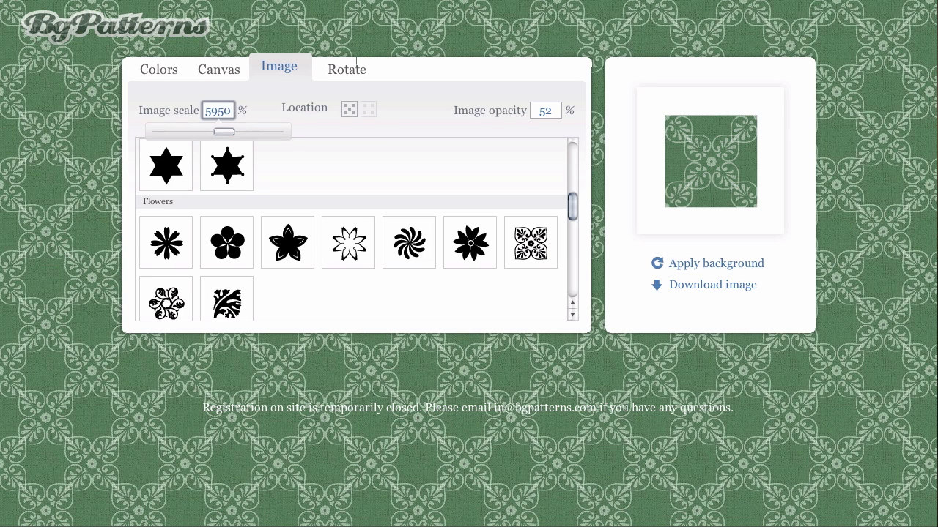
pyautogui.press('BackSpace')
pyautogui.press('BackSpace')
pyautogui.press('BackSpace')
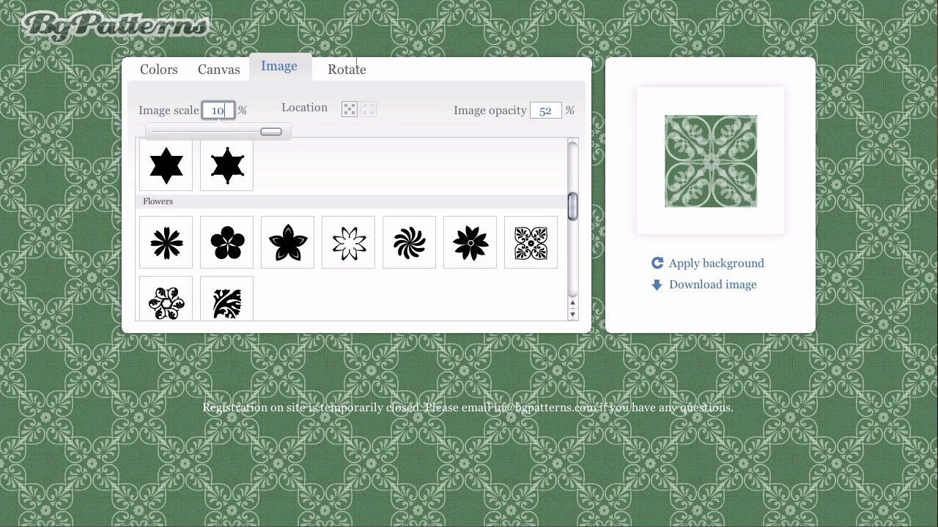
pyautogui.write('50')
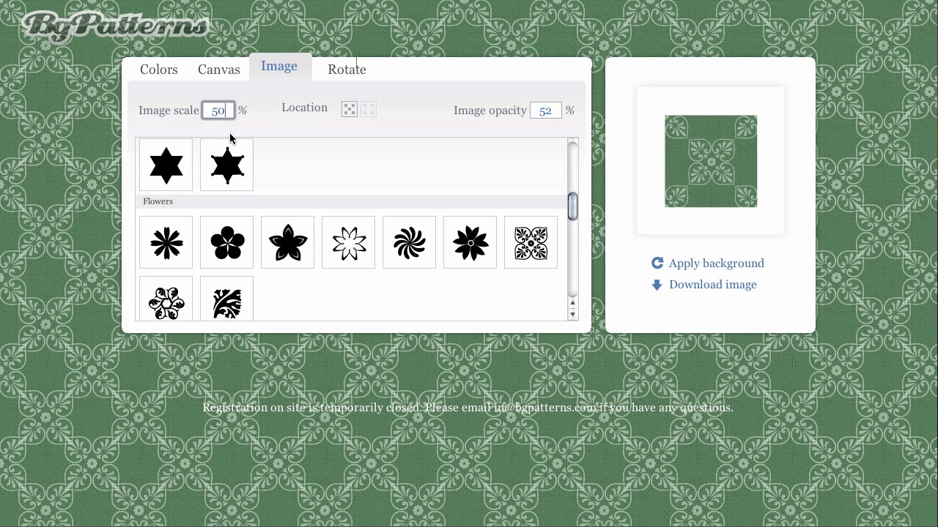
pyautogui.click(711, 266)
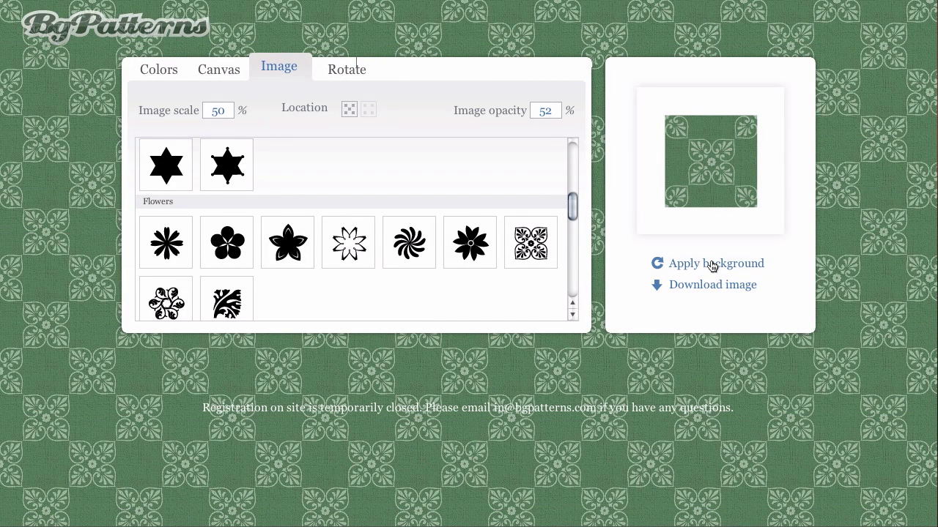
# Change the pattern's foreground colour to a very pale cyan tint
pyautogui.click(151, 68)
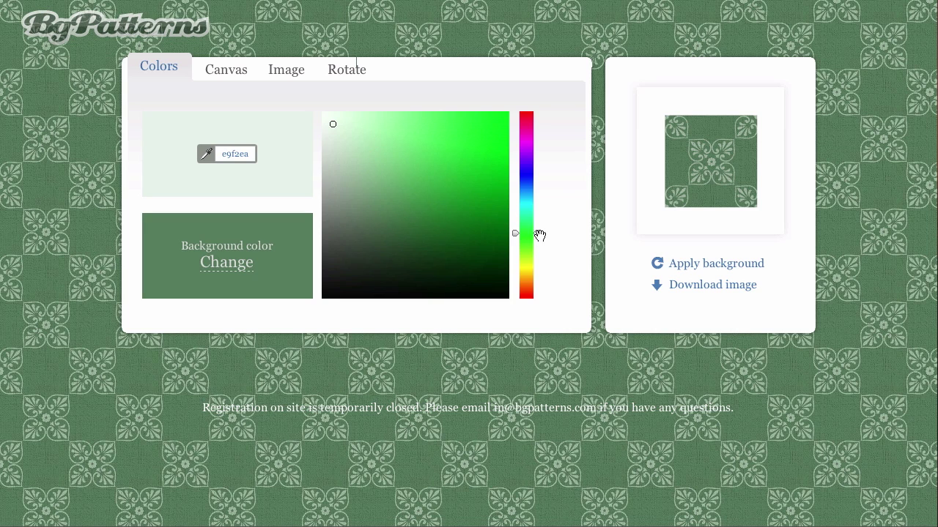
pyautogui.moveTo(538, 234); pyautogui.dragTo(539, 198)
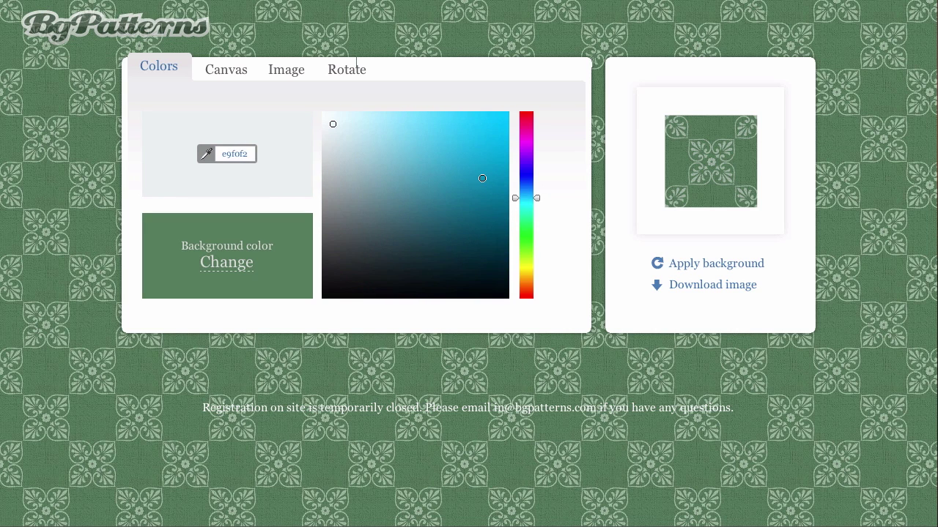
pyautogui.click(328, 122)
pyautogui.moveTo(339, 122); pyautogui.dragTo(334, 117)
pyautogui.click(705, 268)
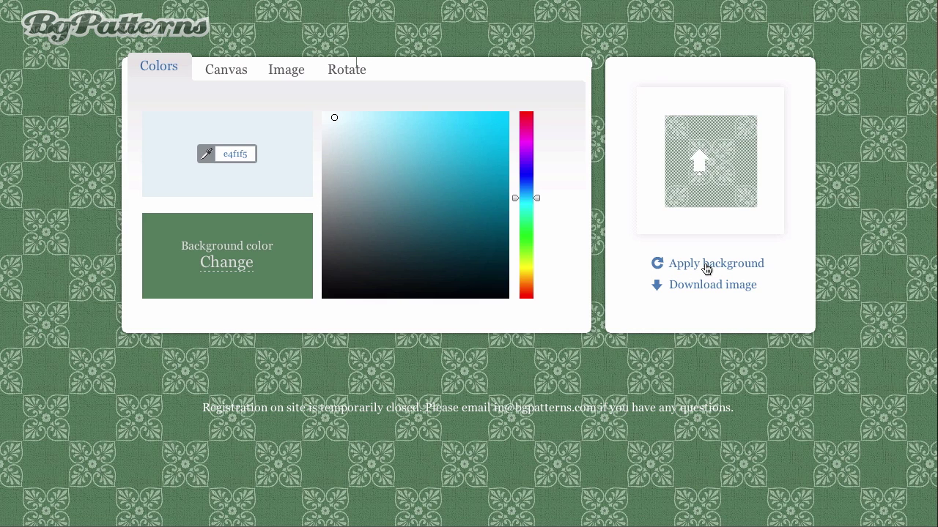
# Set the pattern background colour to light cyan #a4d8db
pyautogui.click(242, 263)
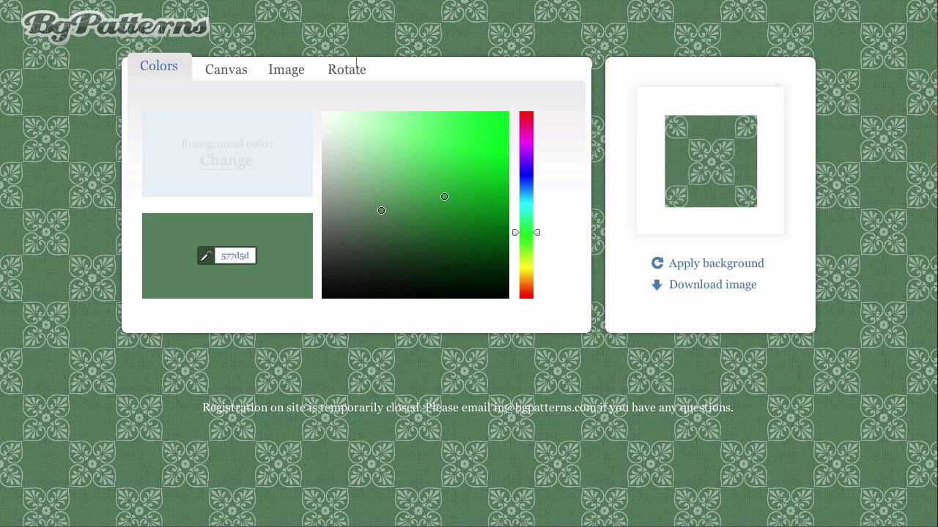
pyautogui.moveTo(543, 235); pyautogui.dragTo(535, 203)
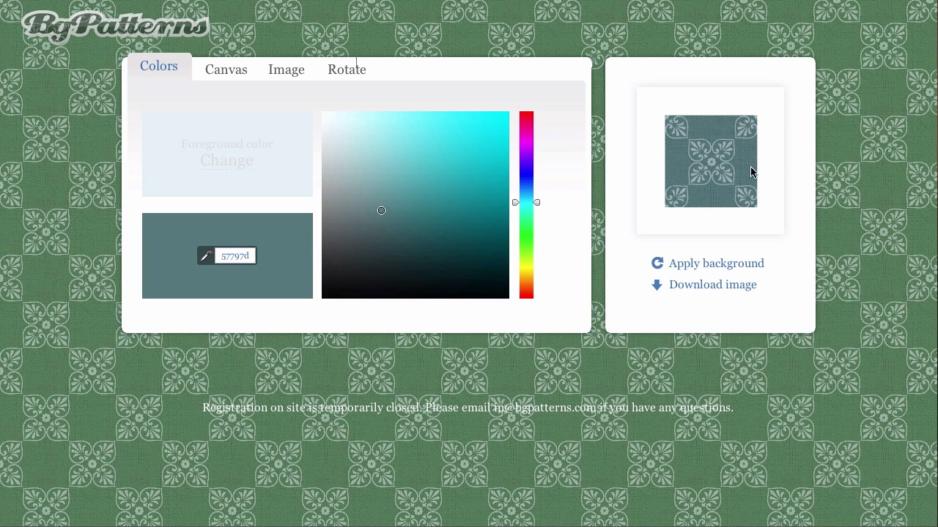
pyautogui.click(378, 207)
pyautogui.moveTo(377, 203); pyautogui.dragTo(370, 139)
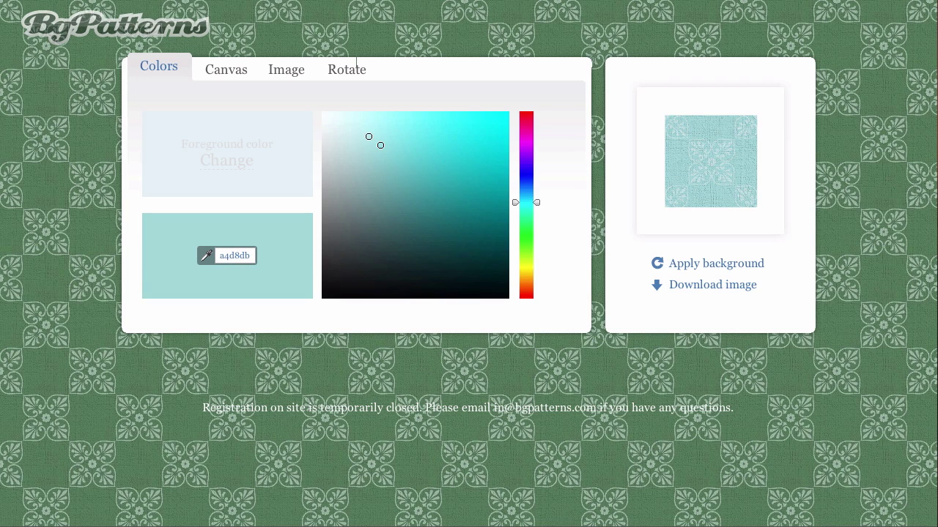
# Apply the crinkled canvas texture at 22% opacity and download the pattern image
pyautogui.click(238, 74)
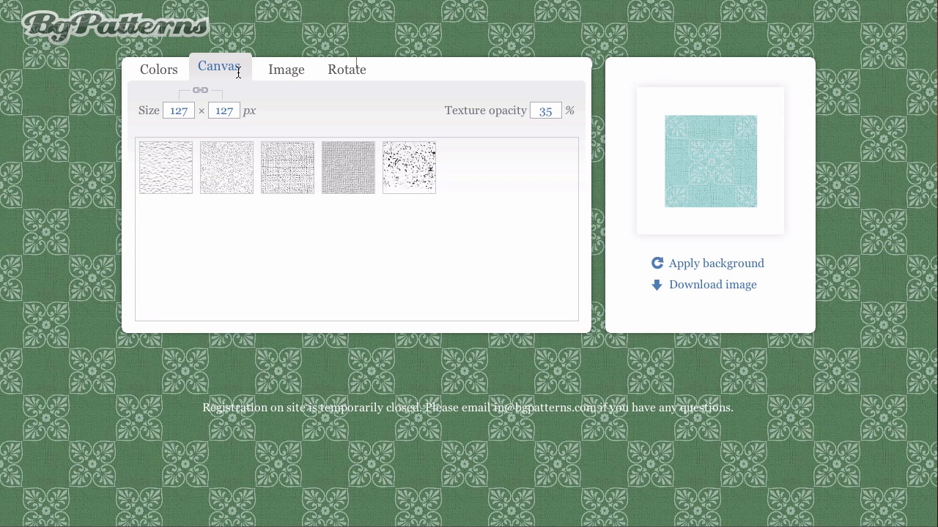
pyautogui.click(168, 171)
pyautogui.moveTo(550, 114); pyautogui.dragTo(517, 136)
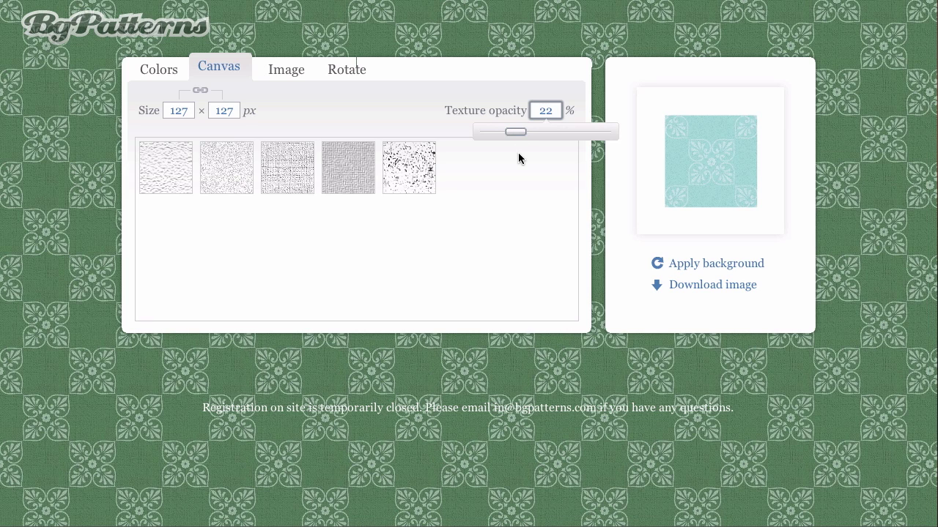
pyautogui.click(525, 178)
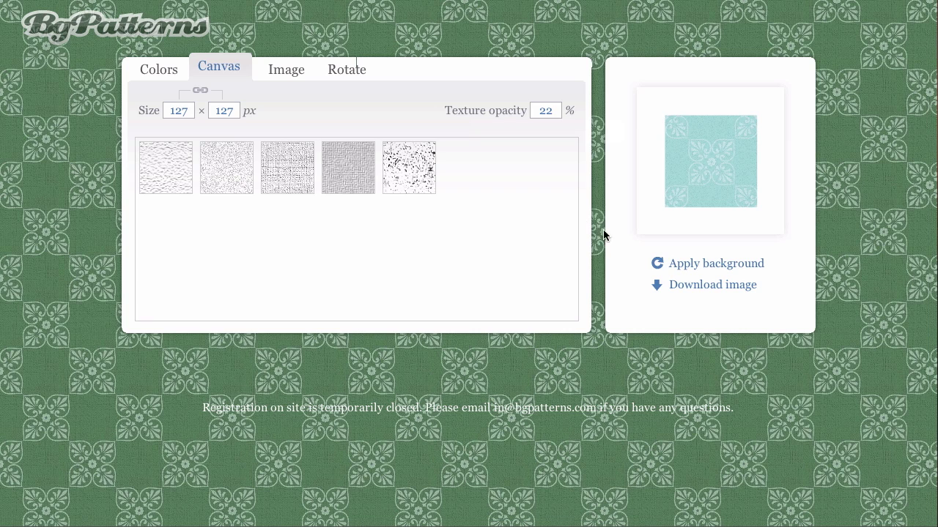
pyautogui.click(688, 285)
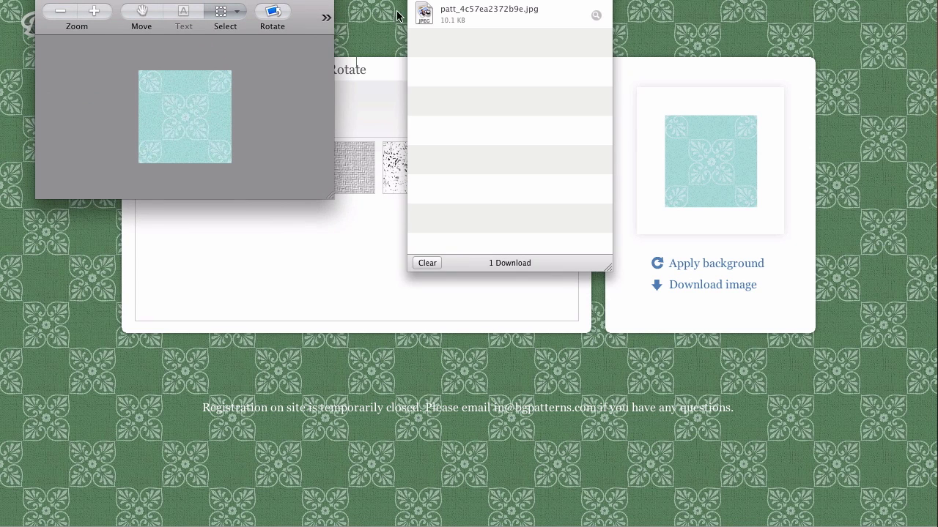
# Close the patt_4c57ea2372b9e.jpg image preview and the downloads list
pyautogui.click(432, 2)
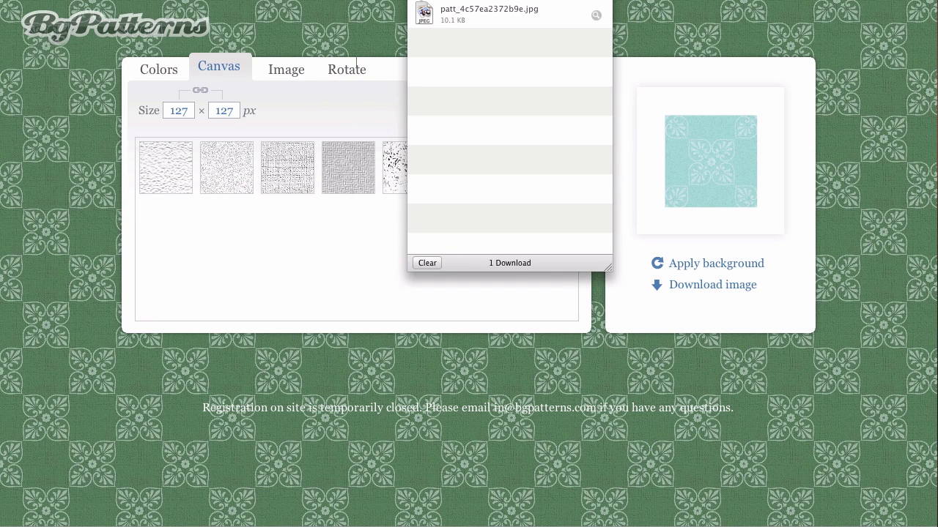
pyautogui.click(420, 1)
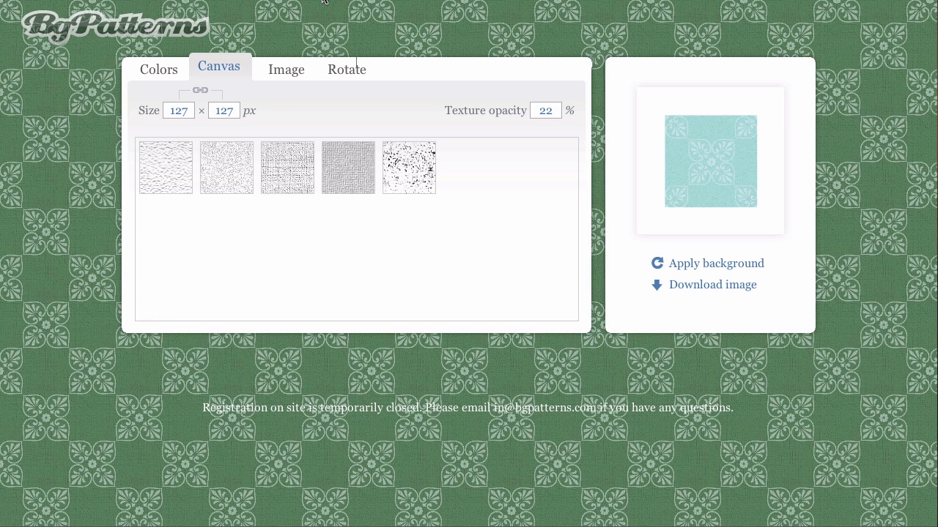
# Upload the downloaded pattern jpg as the WordPress custom background image
pyautogui.hotkey('ctrl', 'Tab')
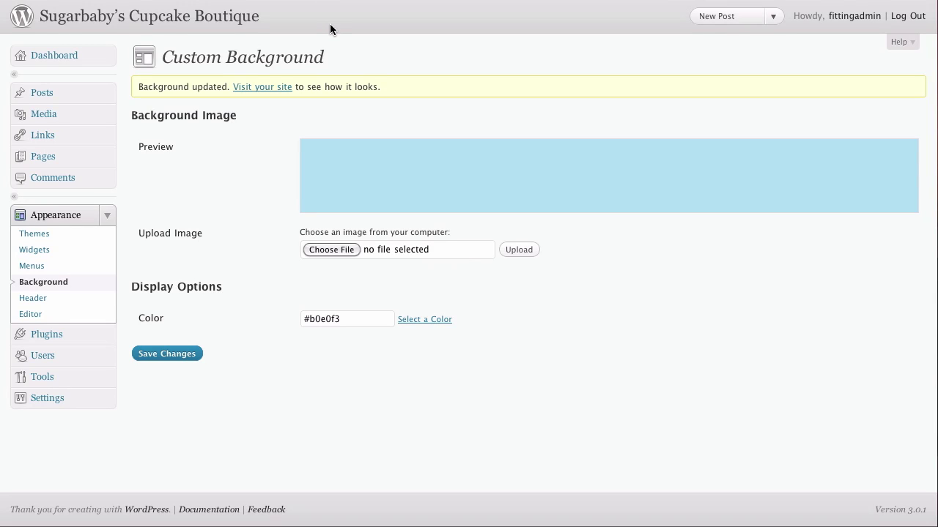
pyautogui.click(348, 250)
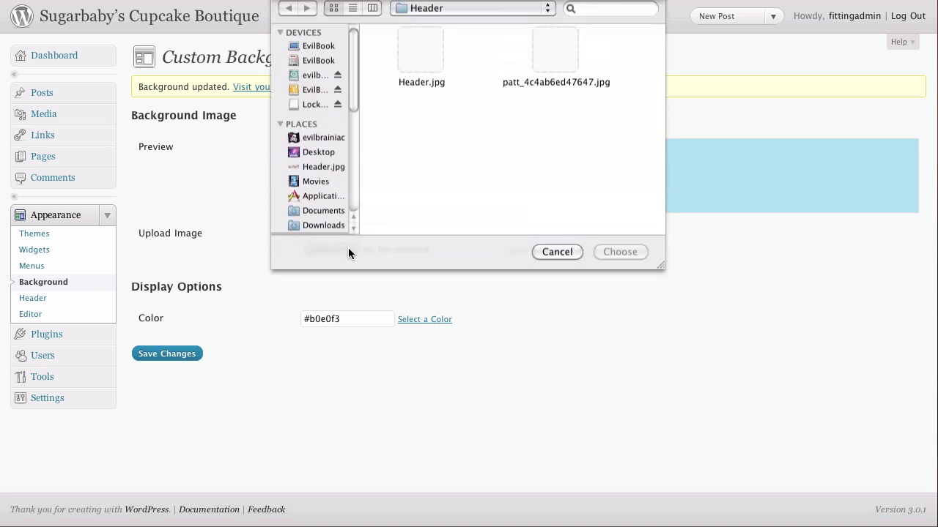
pyautogui.click(563, 58)
pyautogui.click(619, 259)
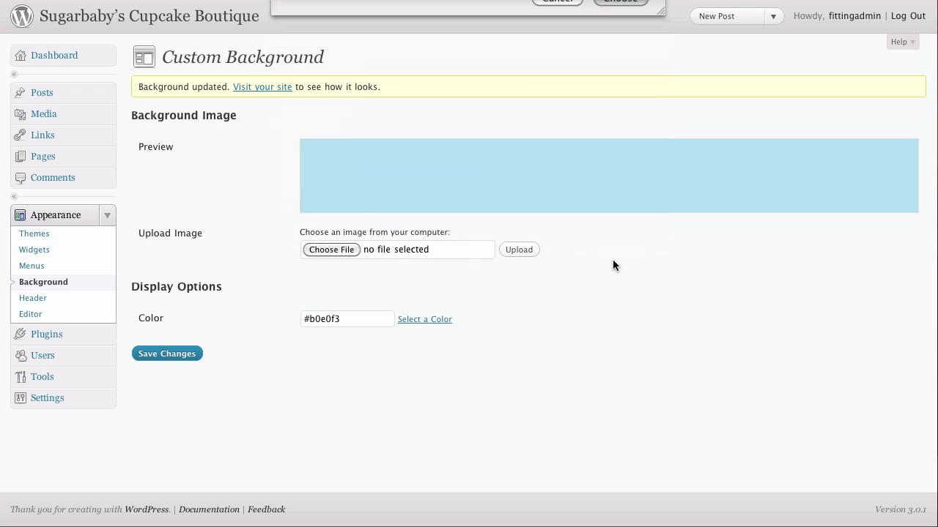
pyautogui.click(518, 250)
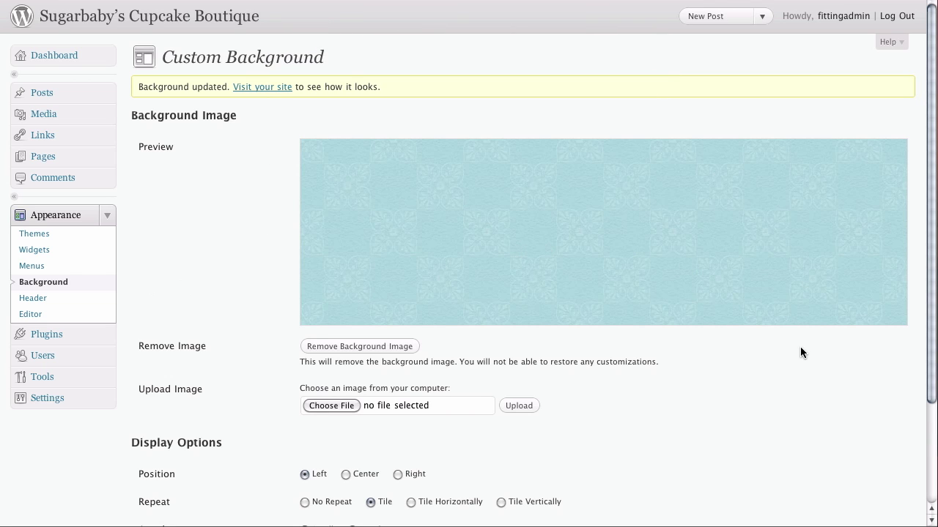
pyautogui.moveTo(934, 268)
pyautogui.mouseDown()
pyautogui.moveTo(935, 317)
pyautogui.moveTo(934, 264)
pyautogui.mouseUp()
# Visit the live Sugarbaby's Cupcake Boutique site and scroll through the tiled aqua home page
pyautogui.click(279, 89)
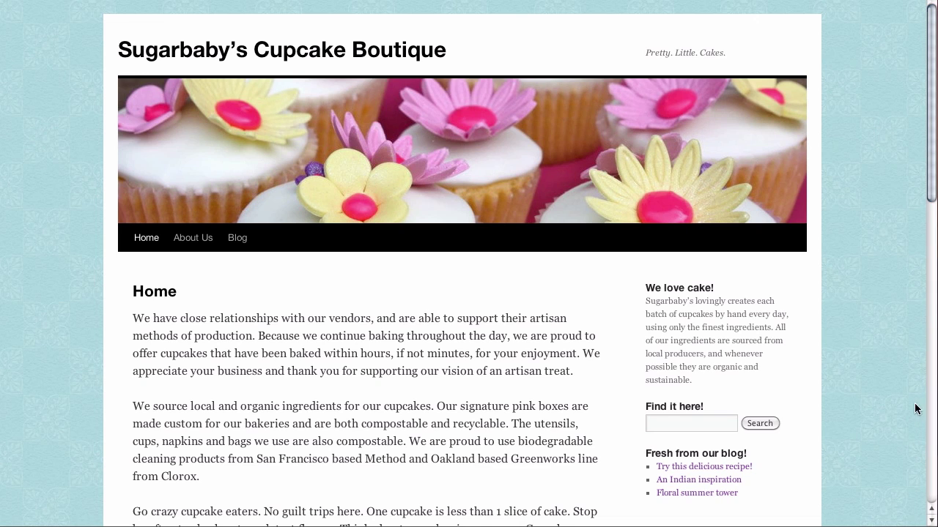
pyautogui.moveTo(929, 192); pyautogui.dragTo(928, 144)
pyautogui.moveTo(933, 30)
pyautogui.mouseDown()
pyautogui.moveTo(932, 47)
pyautogui.moveTo(932, 25)
pyautogui.mouseUp()
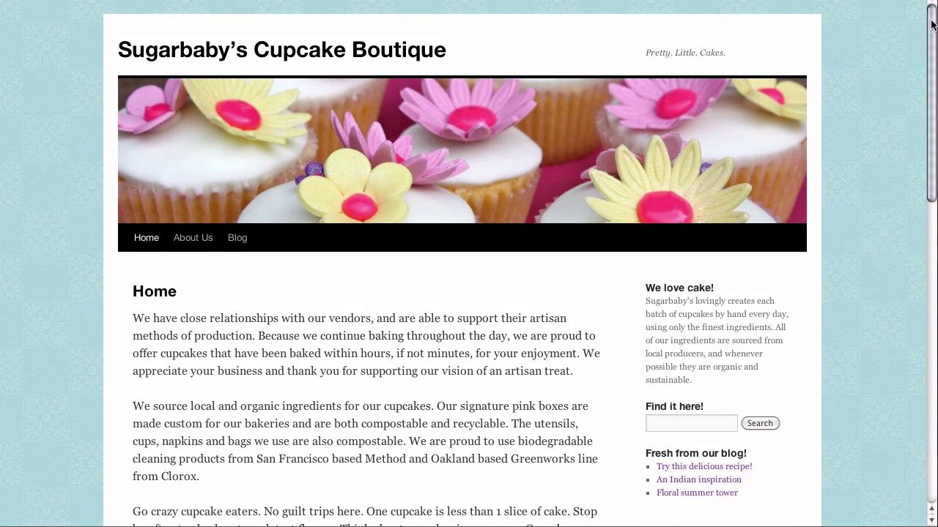